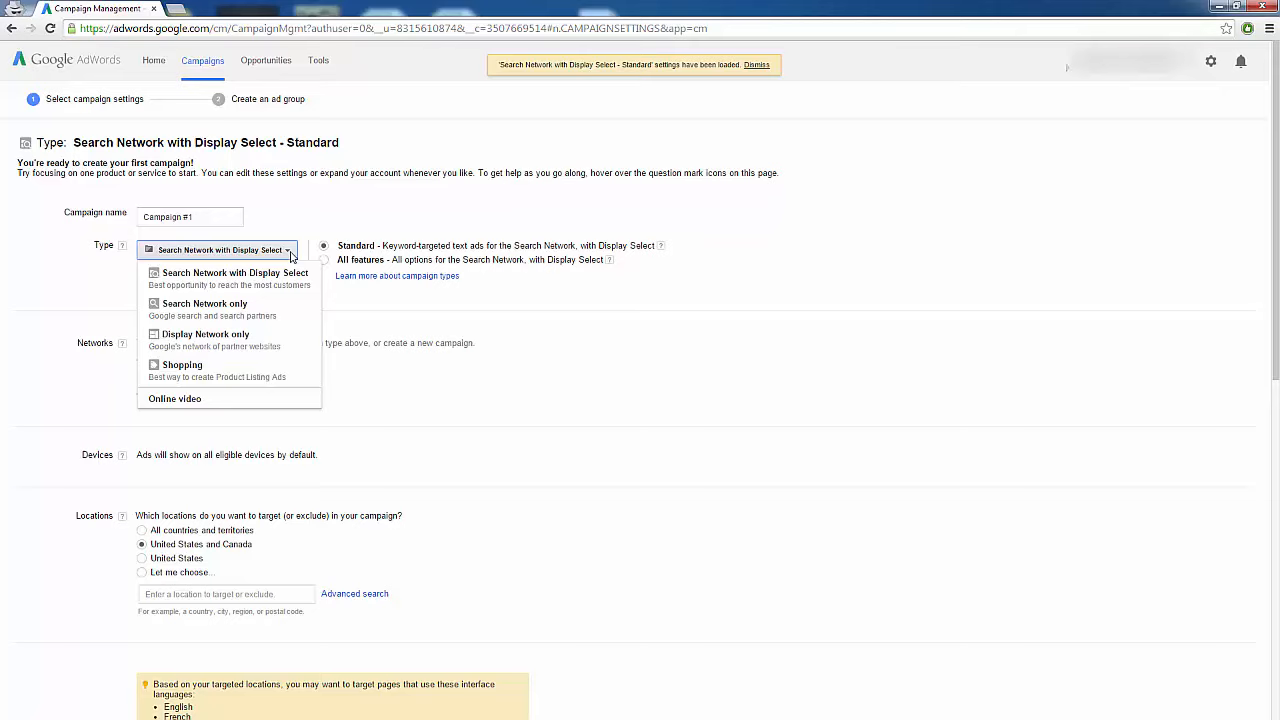
# - Choose the Online video campaign type and name the new campaign "Demo Ad For Tutorial"
pyautogui.click(208, 398)
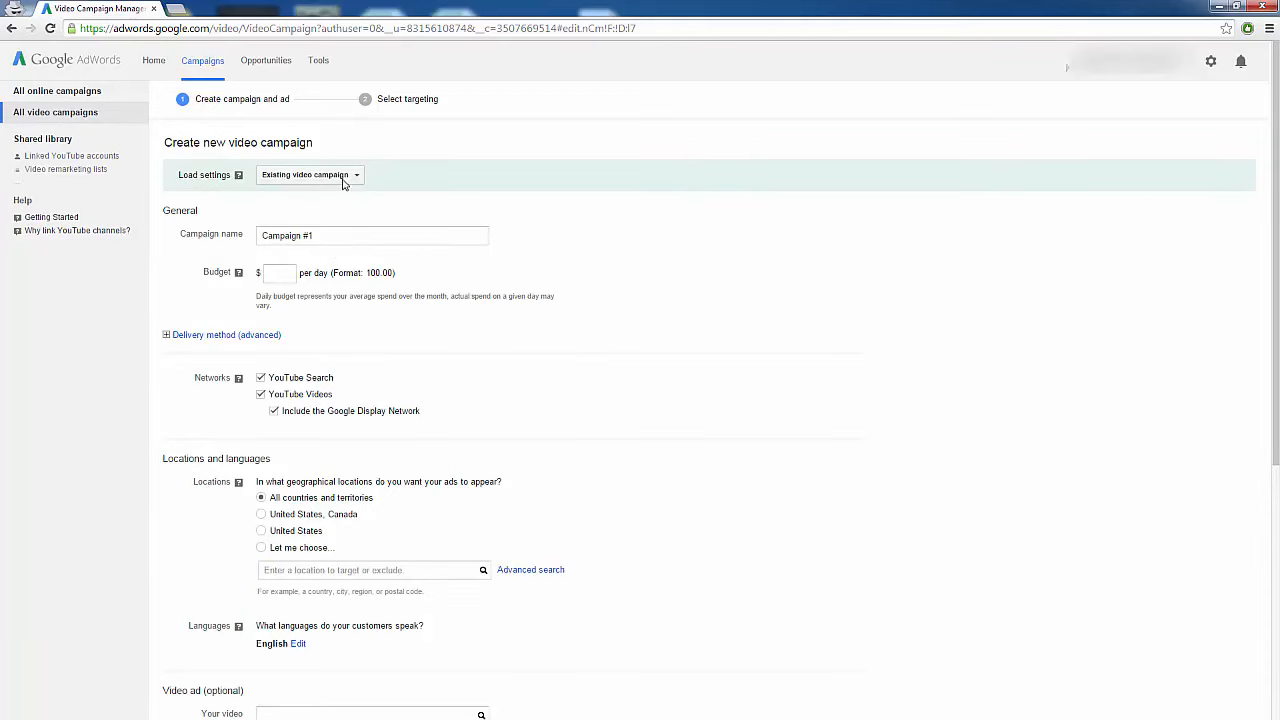
pyautogui.moveTo(346, 236); pyautogui.dragTo(235, 256)
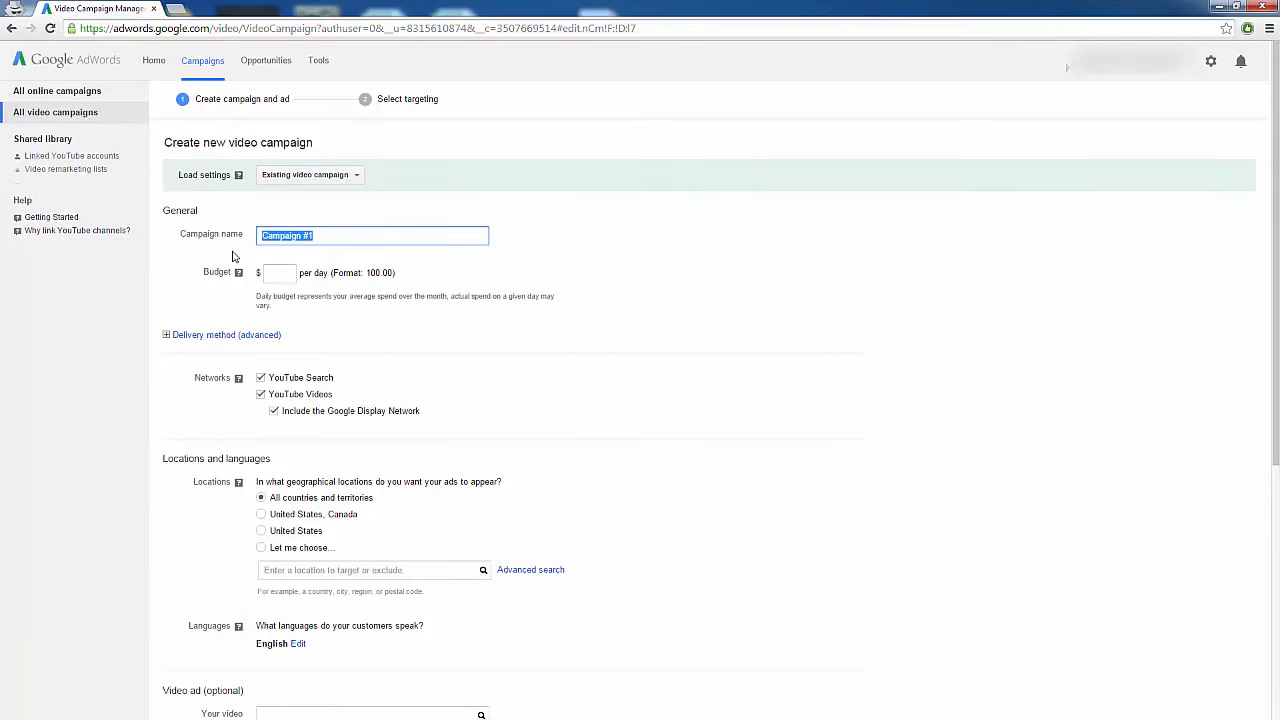
pyautogui.write('Demo Ad For Tutorial')
# - Set the campaign budget to $5.00 per day and check the advanced delivery method options
pyautogui.click(287, 273)
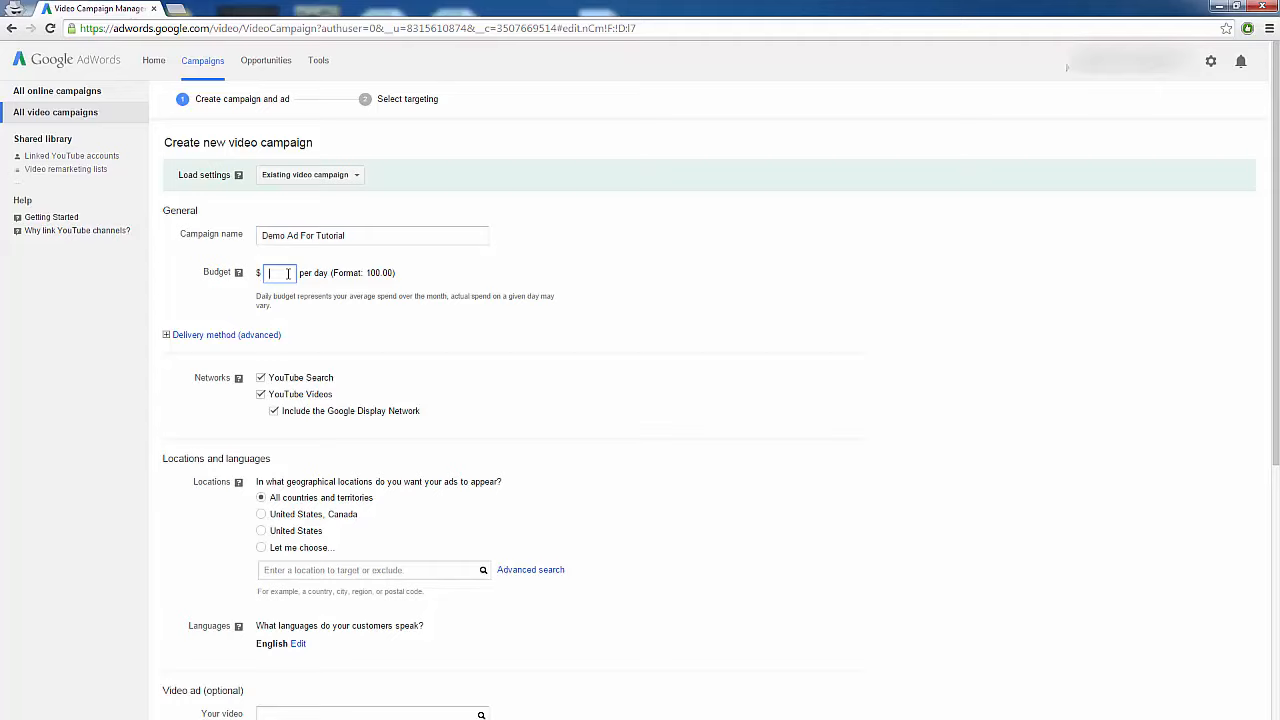
pyautogui.write('5.00')
pyautogui.press('Tab')
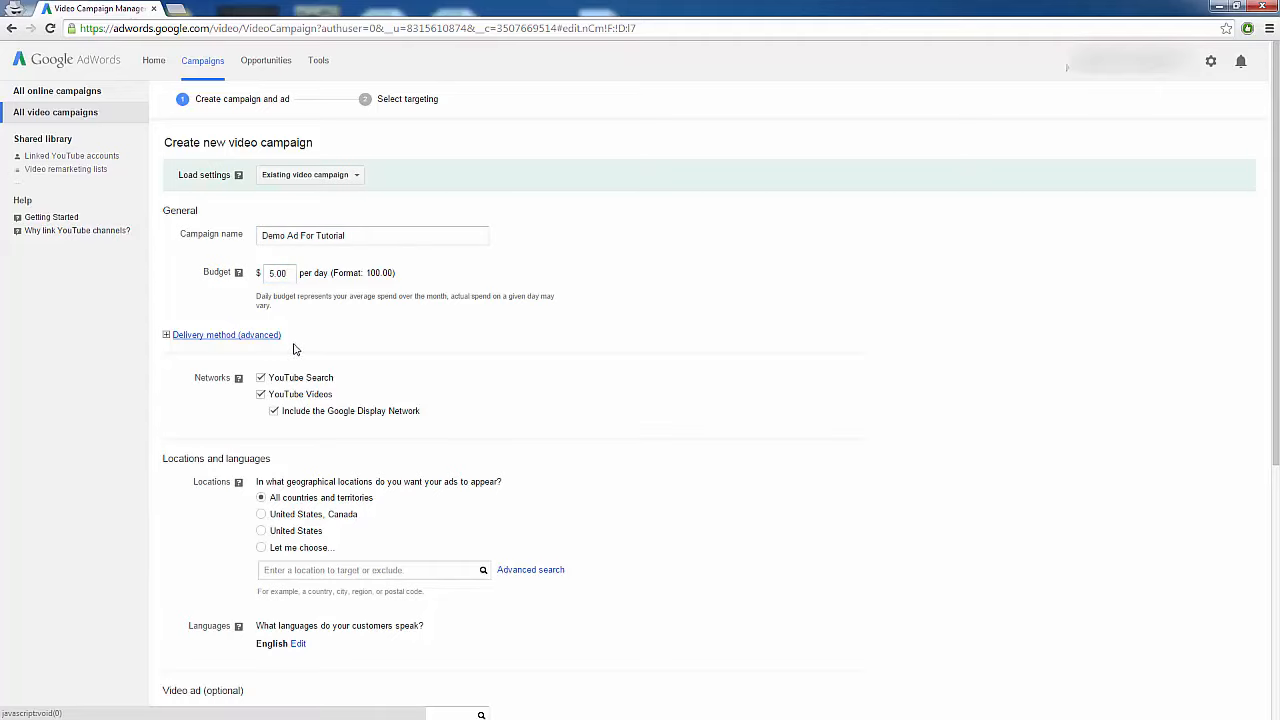
pyautogui.click(192, 338)
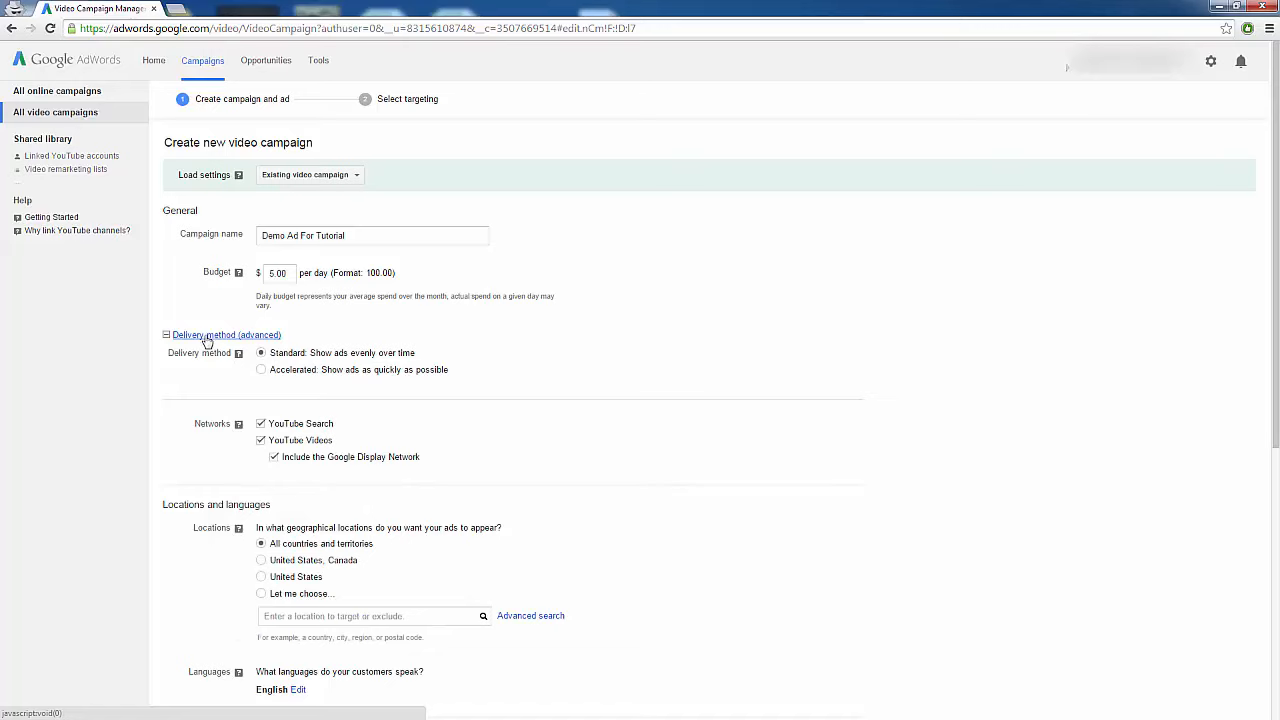
pyautogui.click(270, 336)
# - Set the campaign's target locations to United States, Canada
pyautogui.scroll(-1, 184, 388)
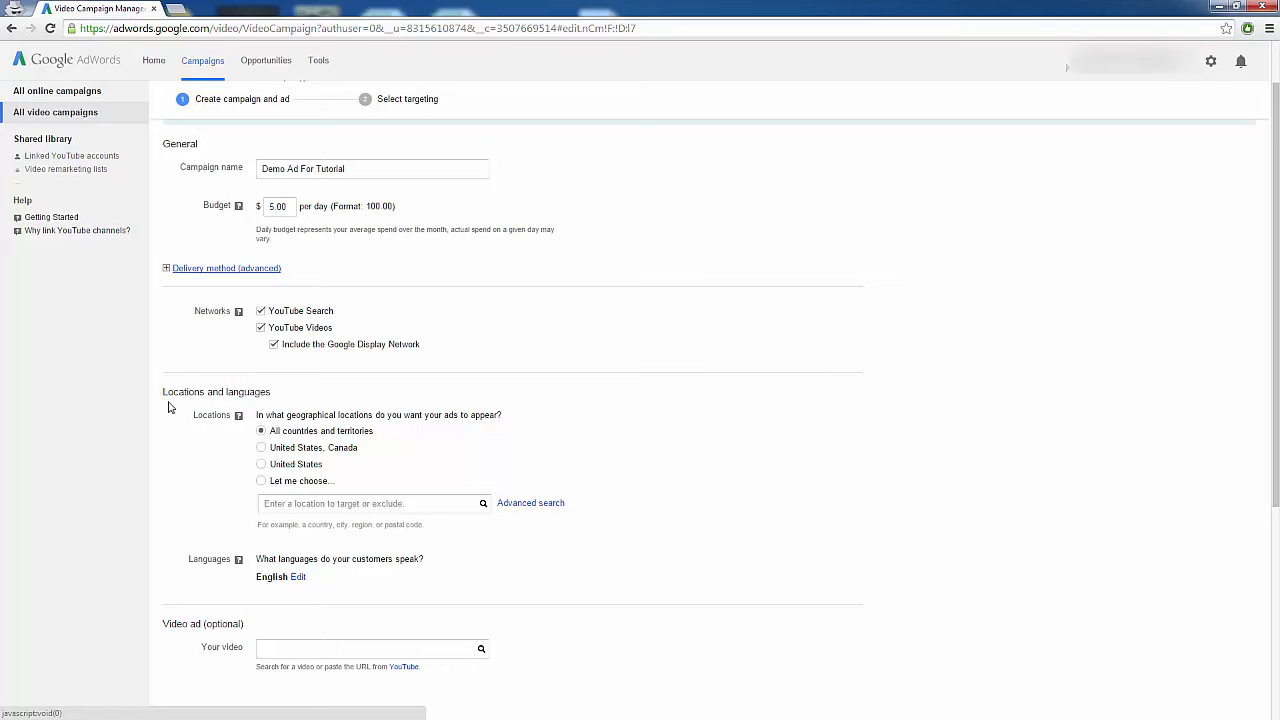
pyautogui.scroll(-2, 171, 404)
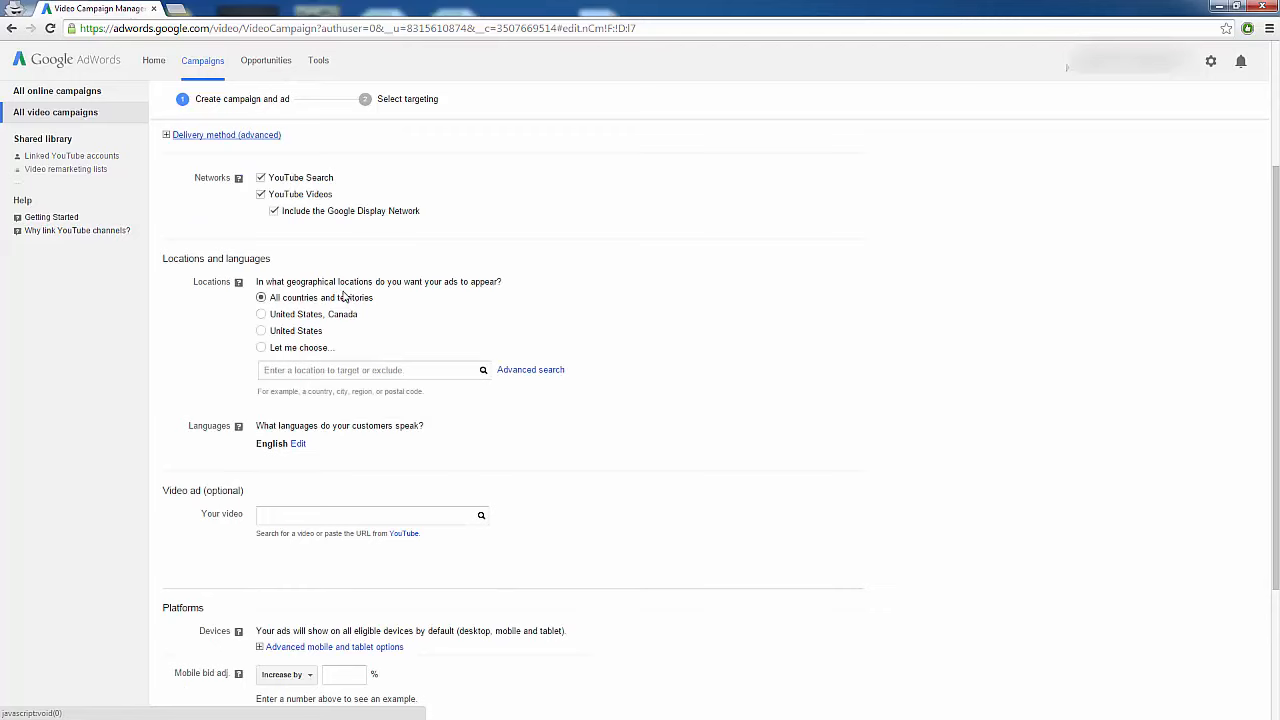
pyautogui.click(261, 314)
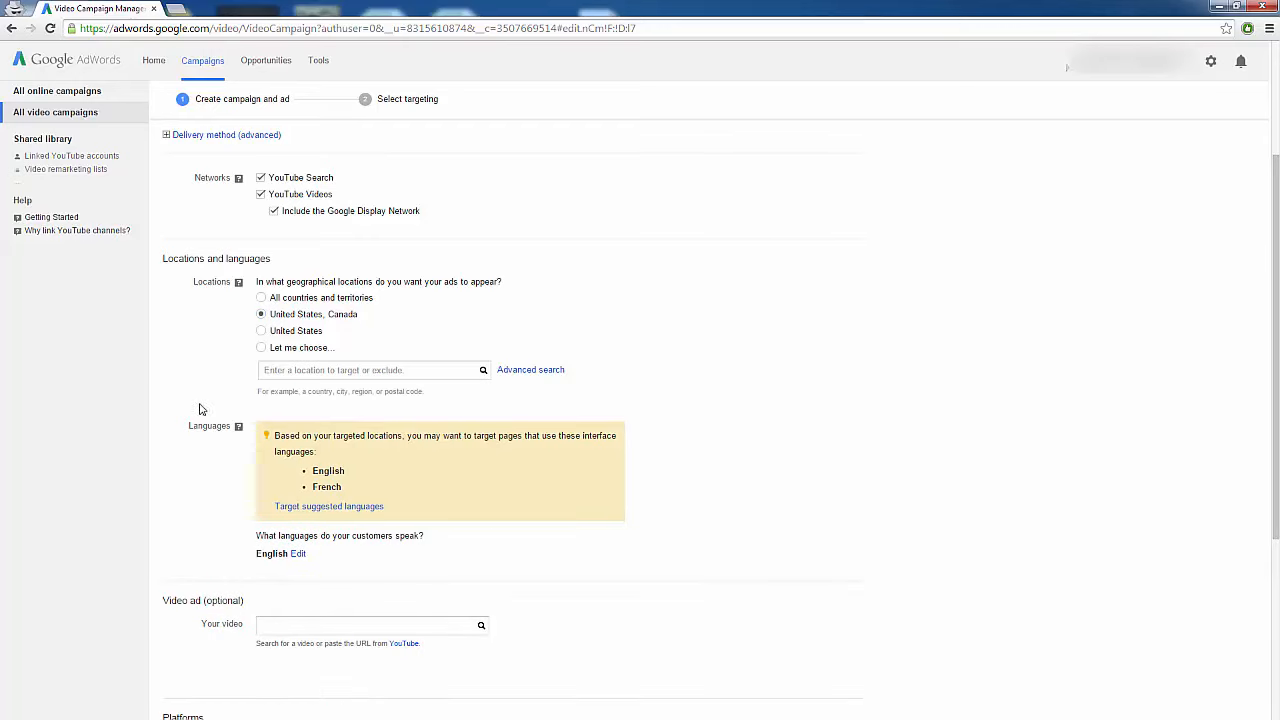
# - Search for "how to change oil" as the ad video and select "How To Change Your Oil (Full) - EricTheCarGuy"
pyautogui.scroll(-1, 200, 425)
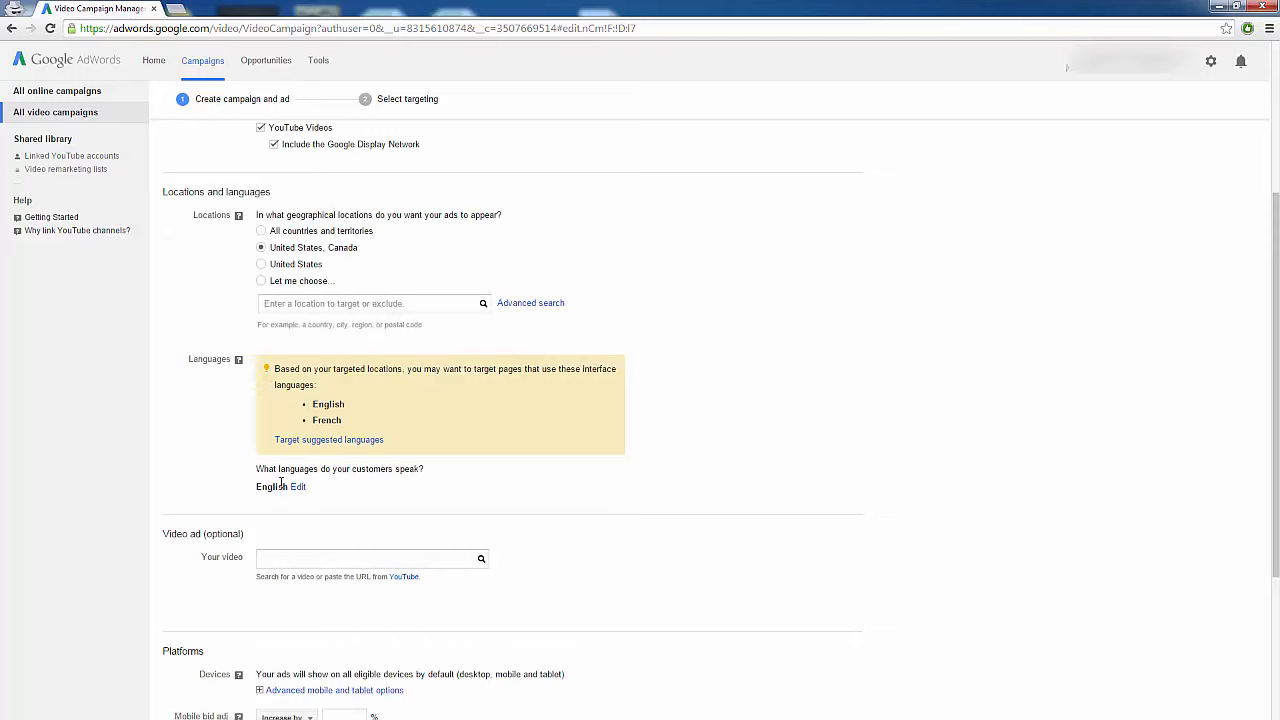
pyautogui.scroll(-1, 184, 456)
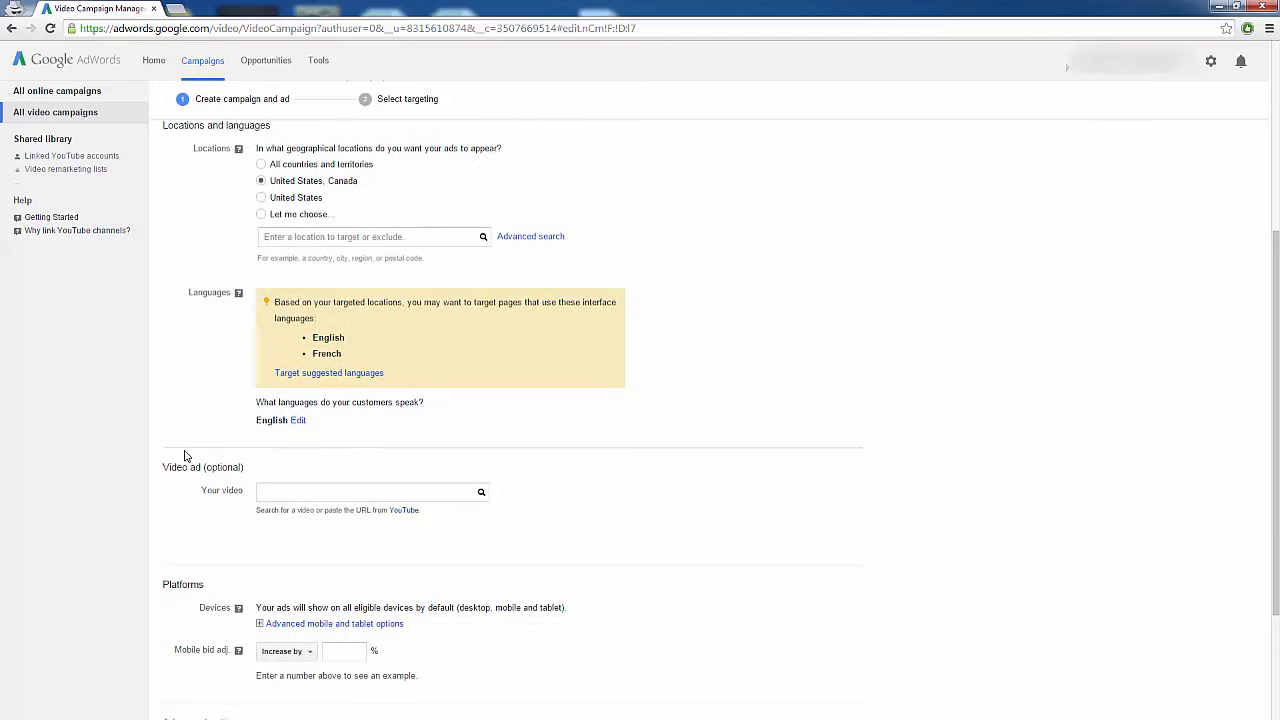
pyautogui.scroll(-1, 184, 456)
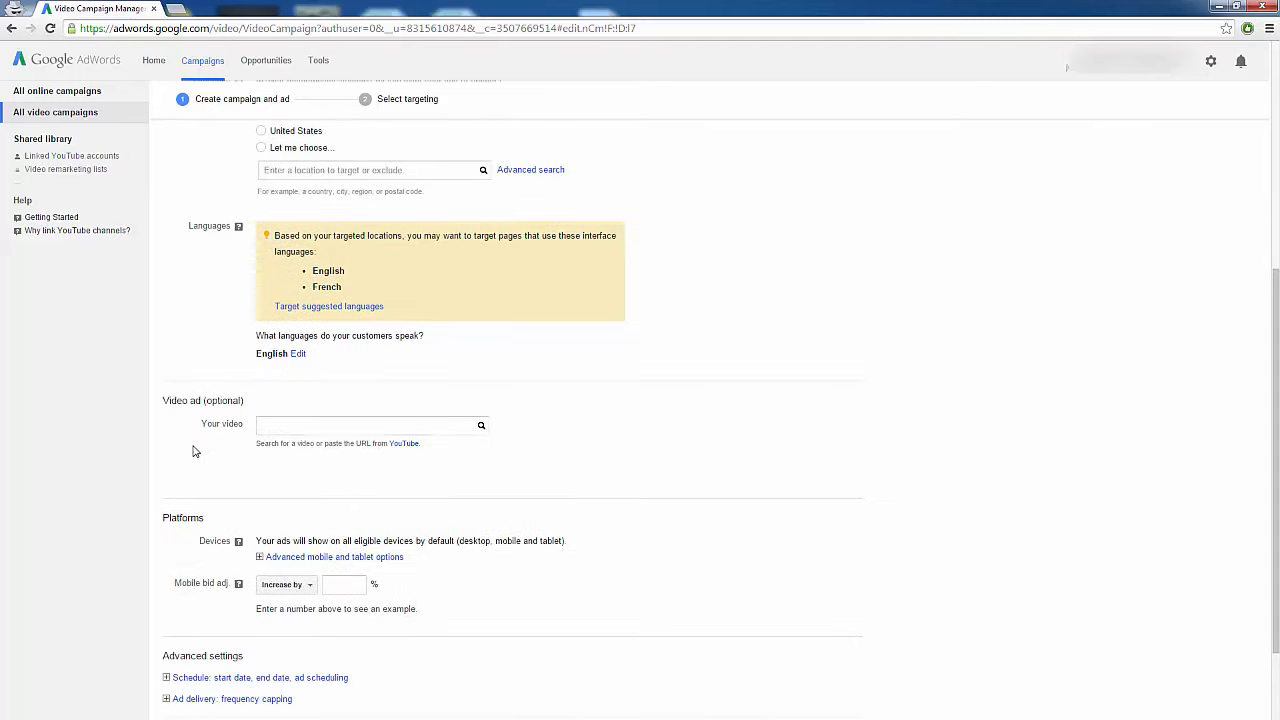
pyautogui.scroll(-1, 195, 451)
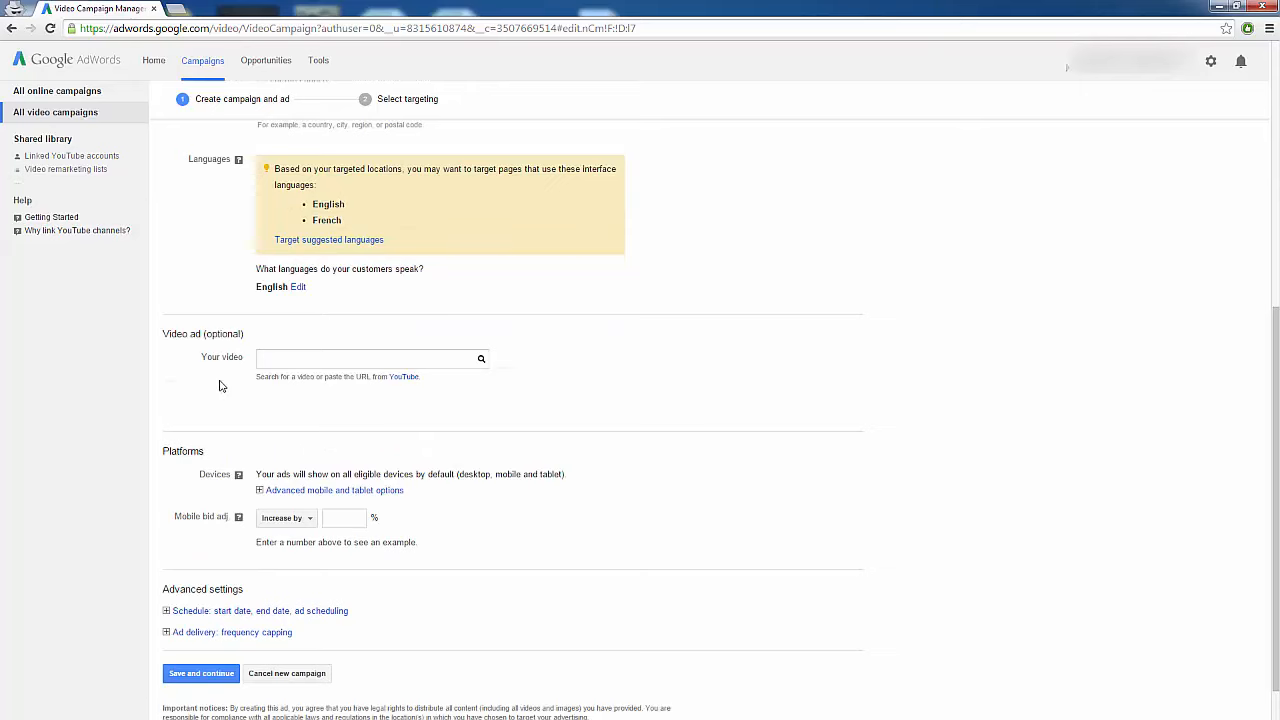
pyautogui.click(300, 363)
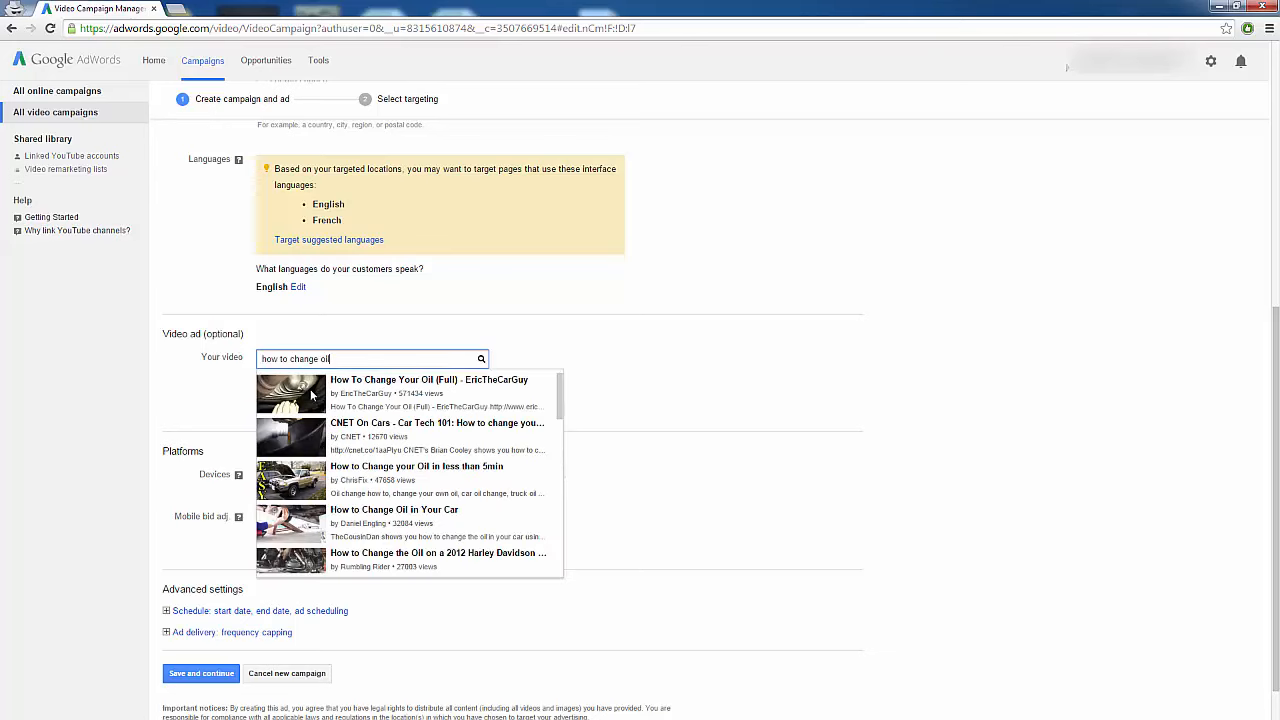
pyautogui.scroll(-1, 420, 446)
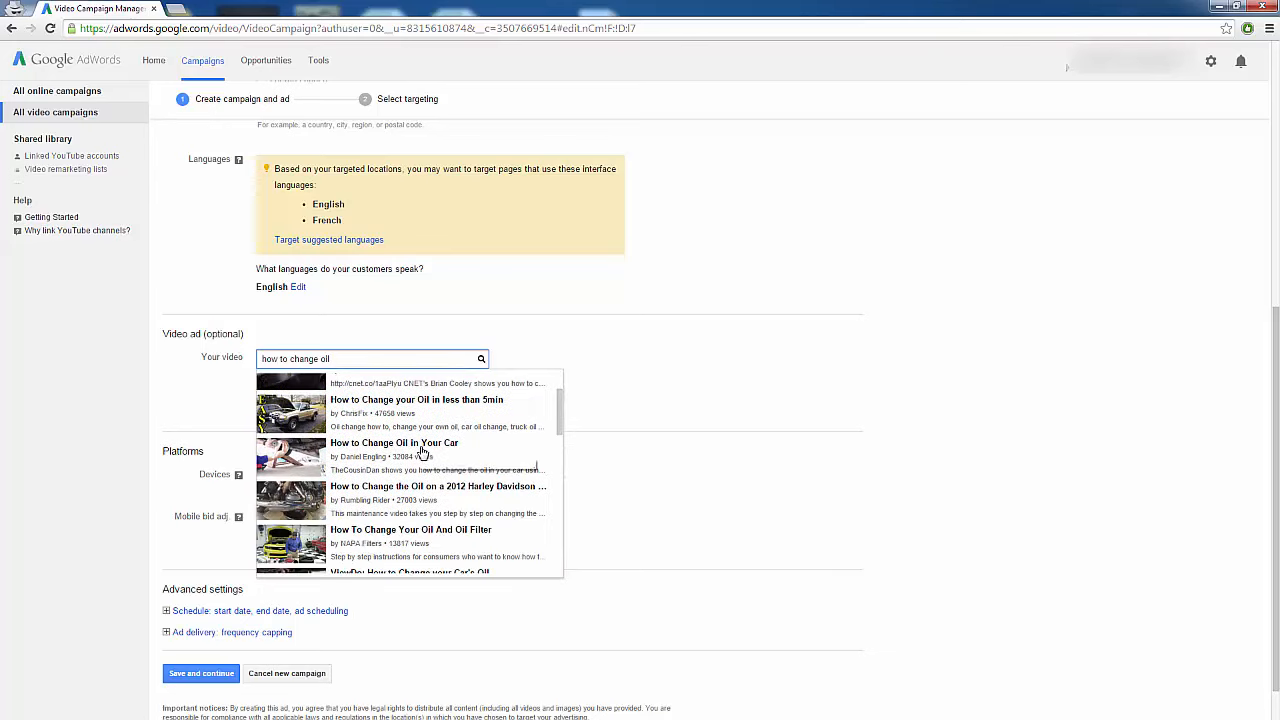
pyautogui.scroll(1, 438, 526)
pyautogui.click(369, 398)
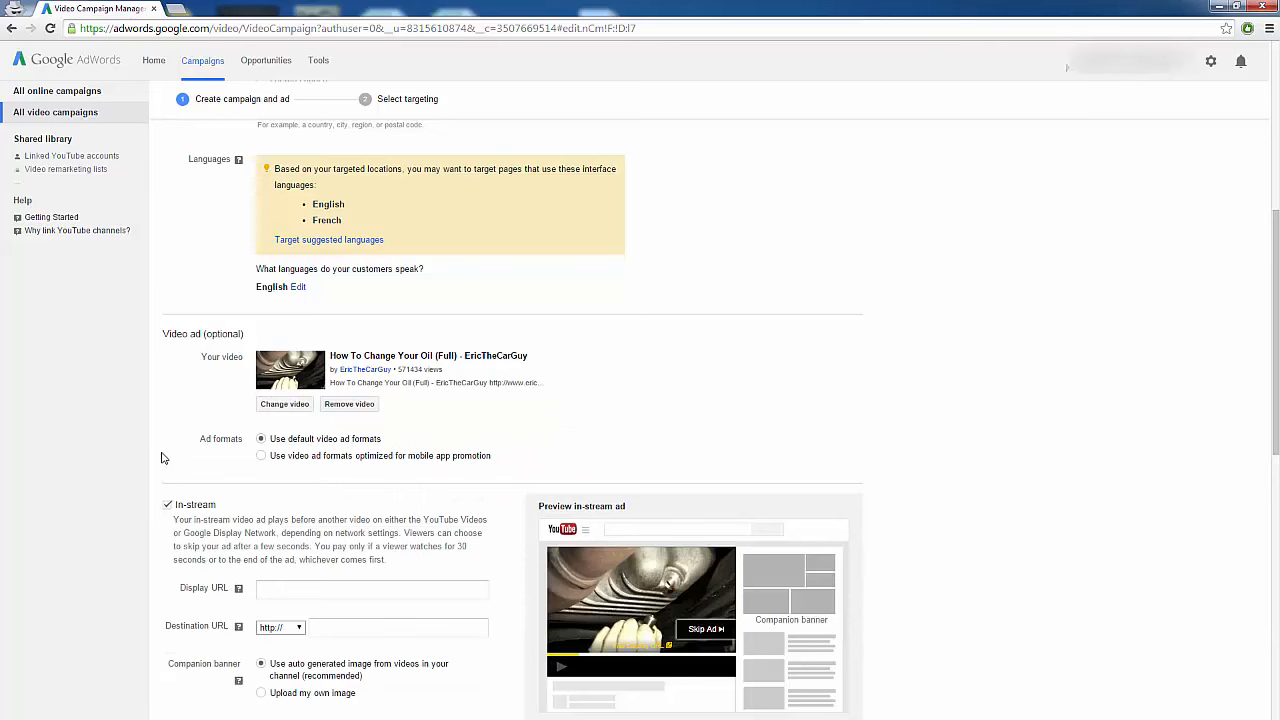
pyautogui.scroll(-2, 158, 500)
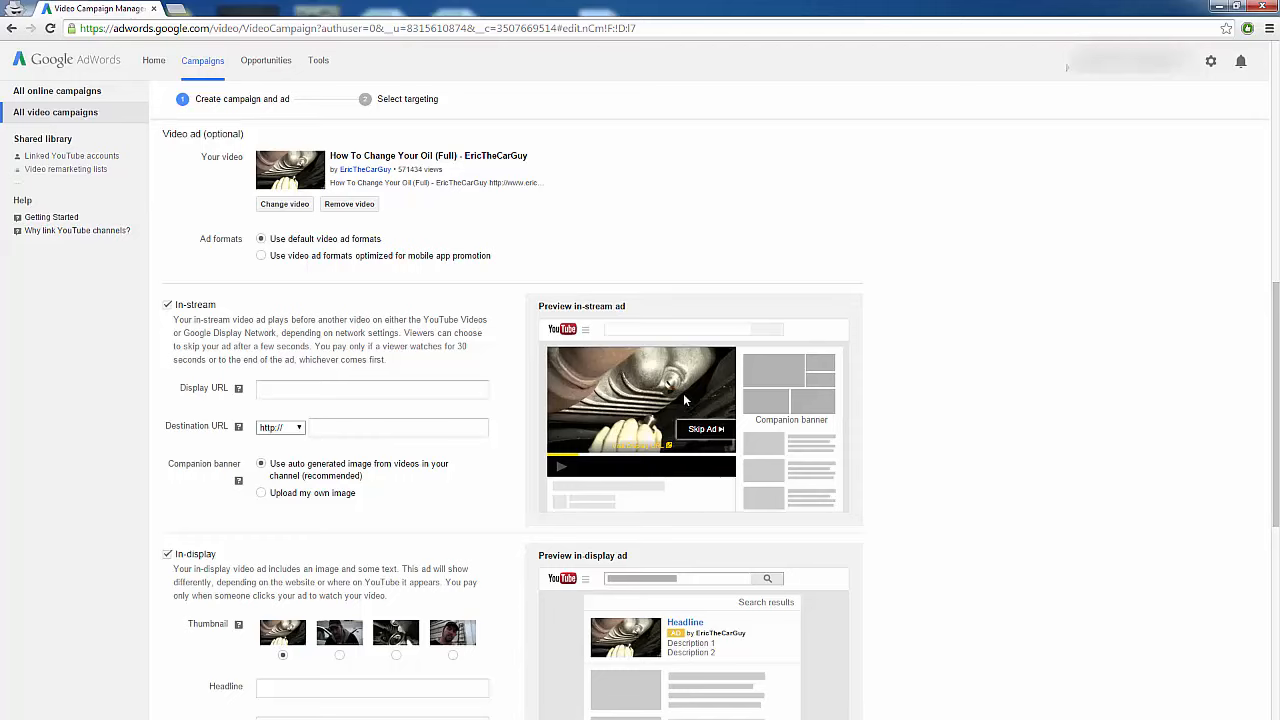
pyautogui.click(408, 389)
pyautogui.write('www.mywebsi')
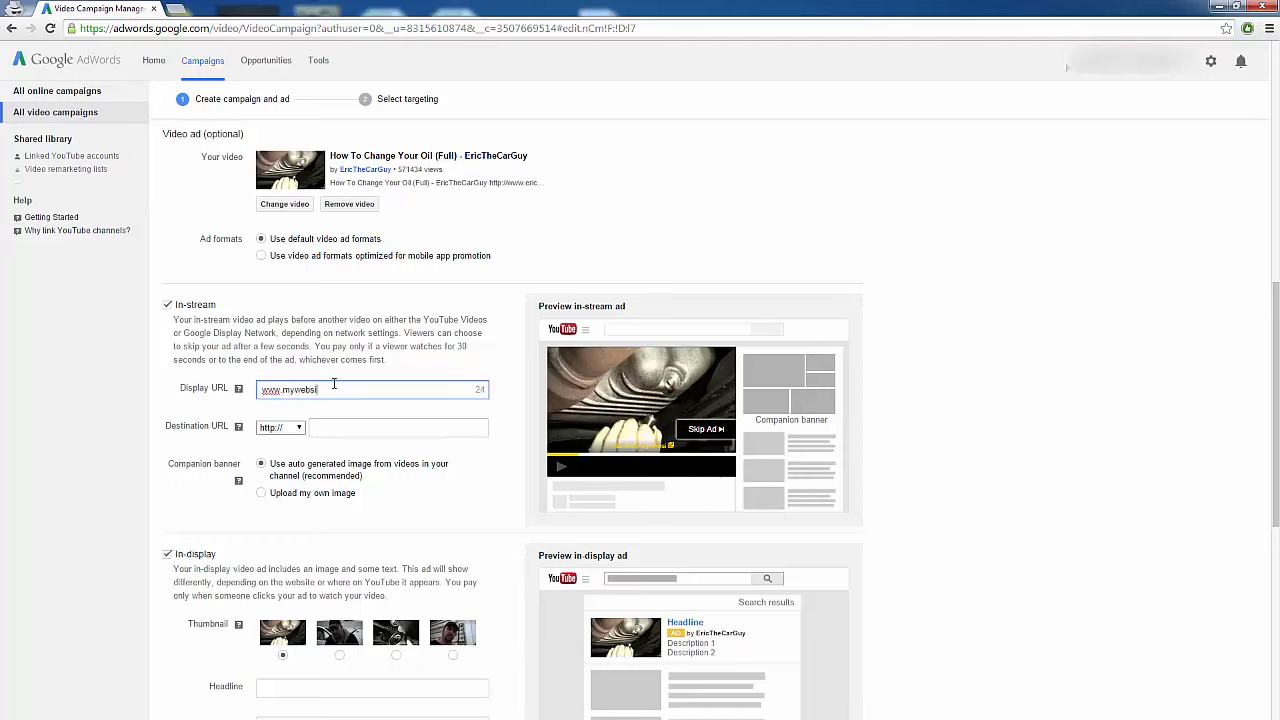
pyautogui.write('te.com')
pyautogui.click(347, 427)
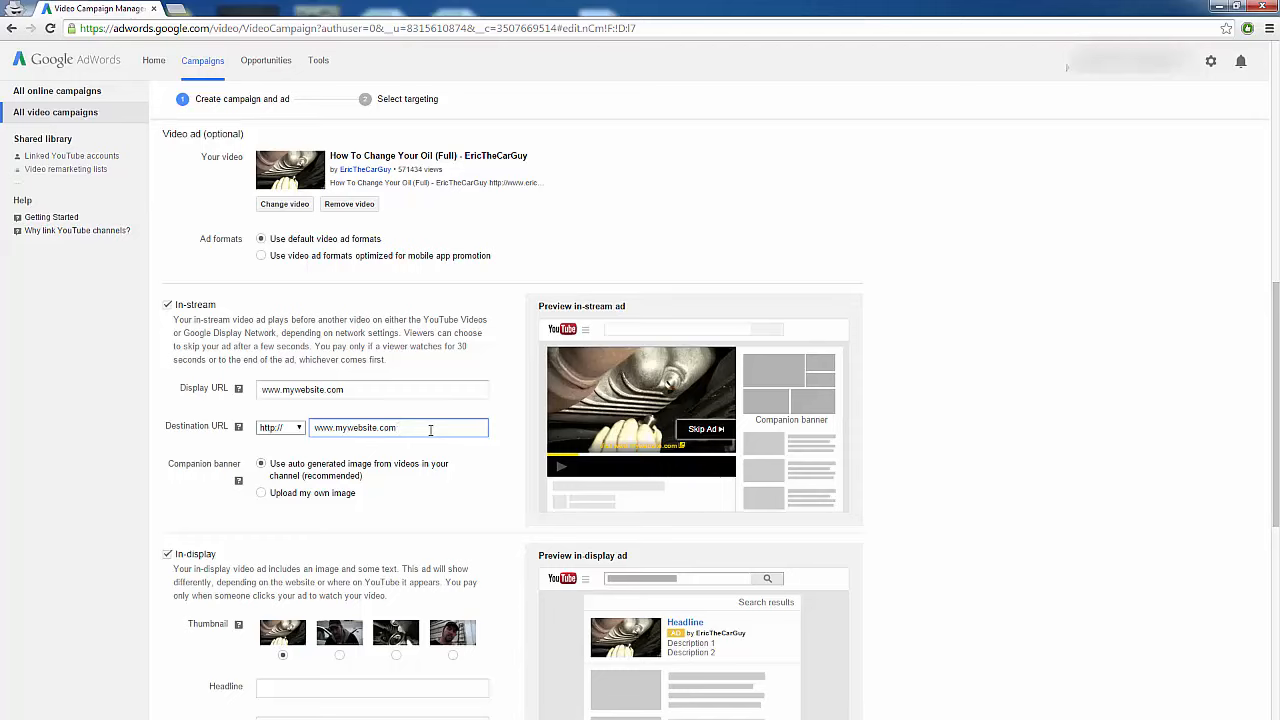
pyautogui.write('/')
pyautogui.write('3948-youtubeclick-ad-banner-1')
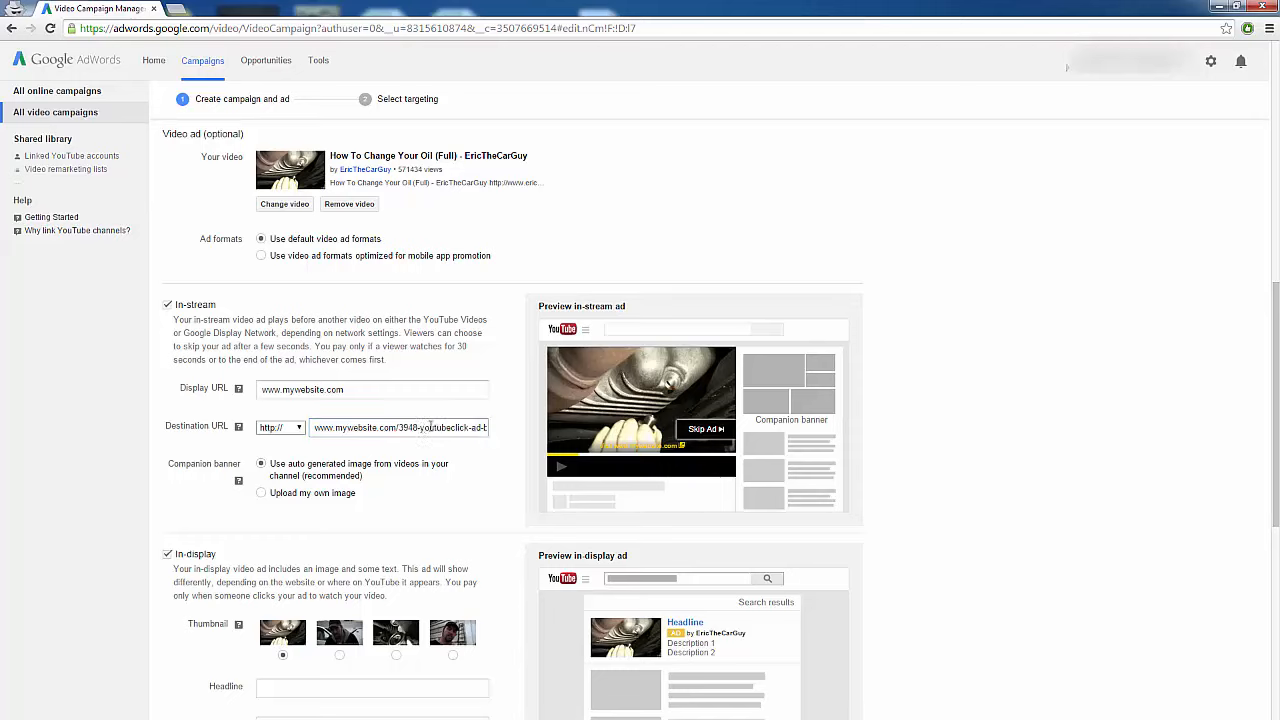
pyautogui.moveTo(460, 428); pyautogui.dragTo(496, 437)
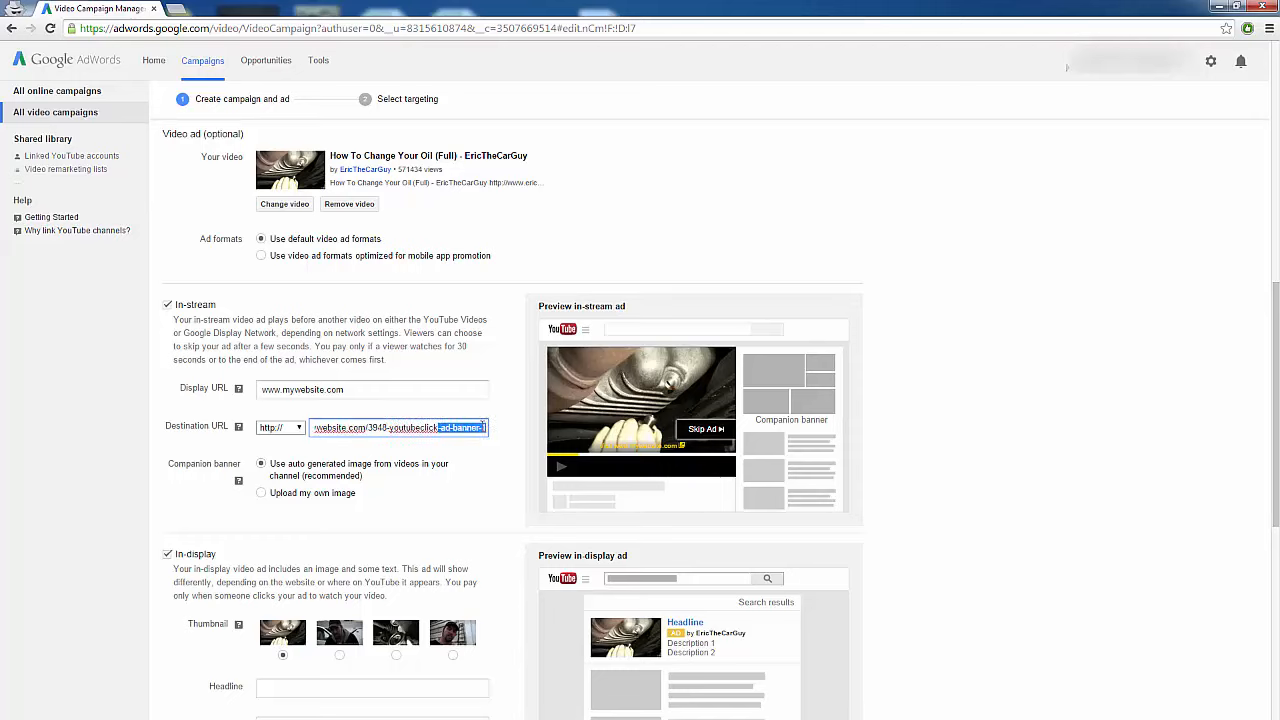
pyautogui.click(331, 428)
pyautogui.moveTo(331, 428); pyautogui.dragTo(296, 433)
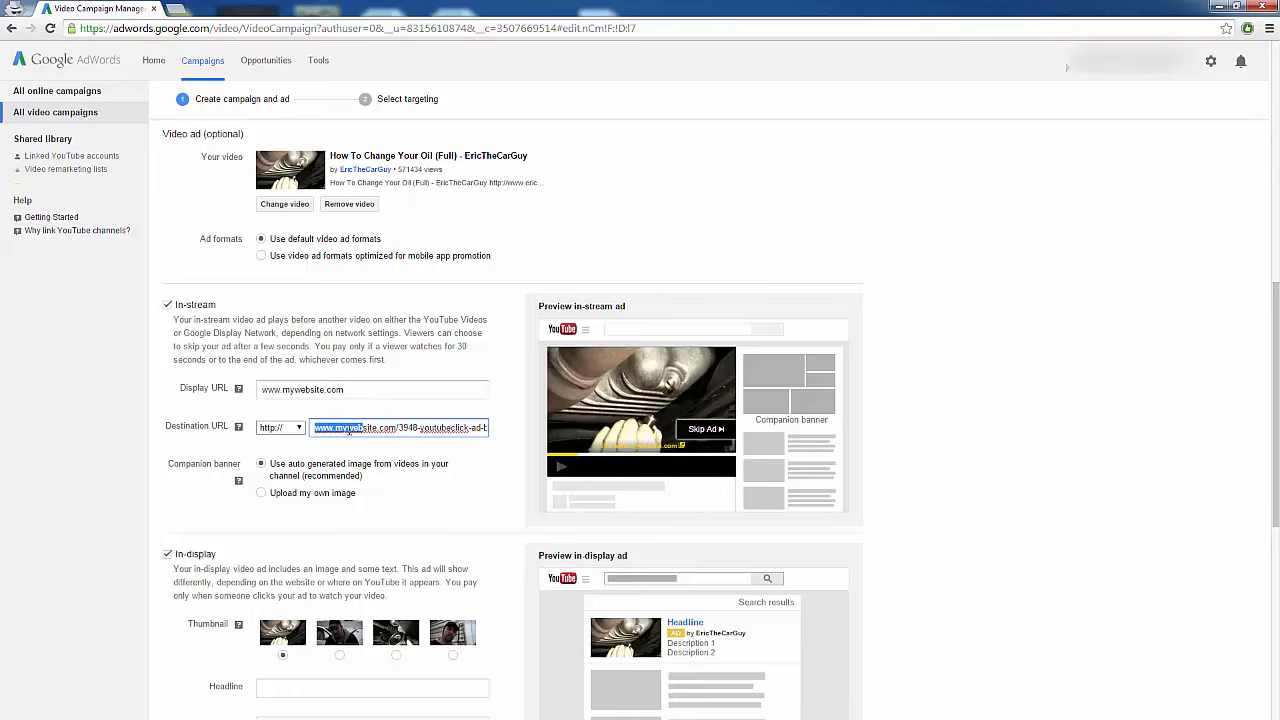
pyautogui.click(383, 414)
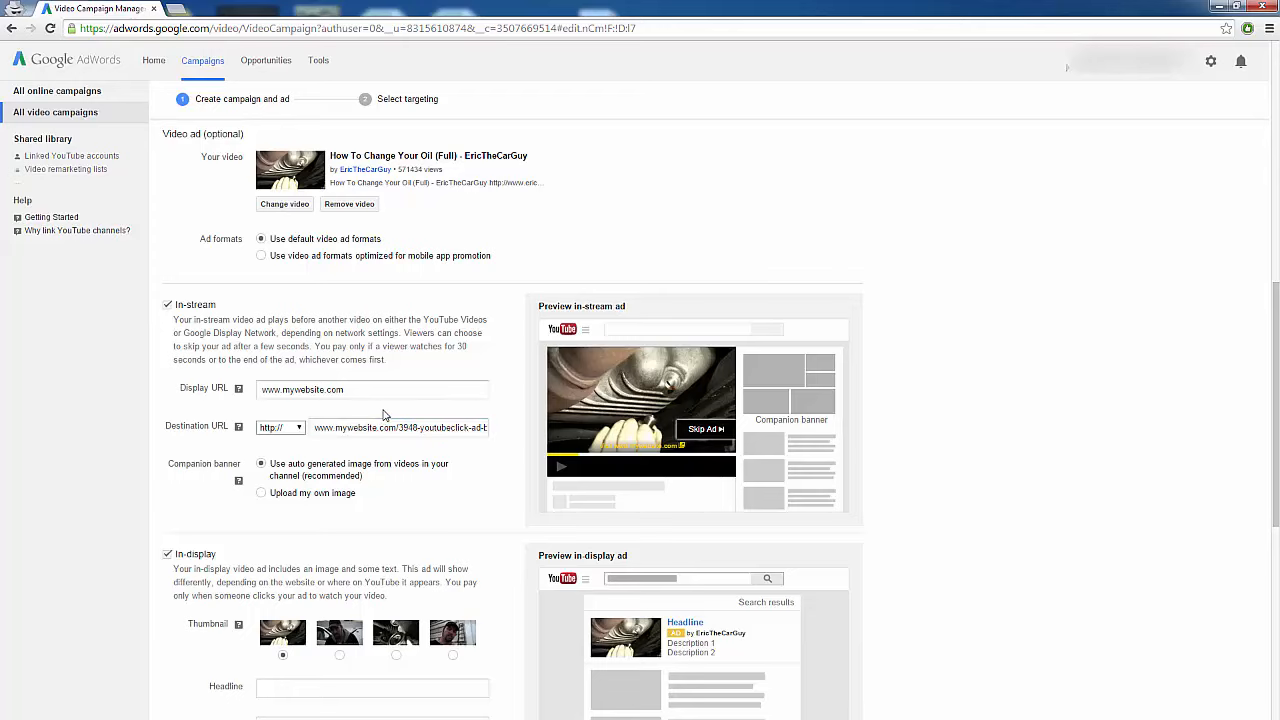
# - Read the help explanation for the in-stream ad's companion banner setting
pyautogui.click(238, 388)
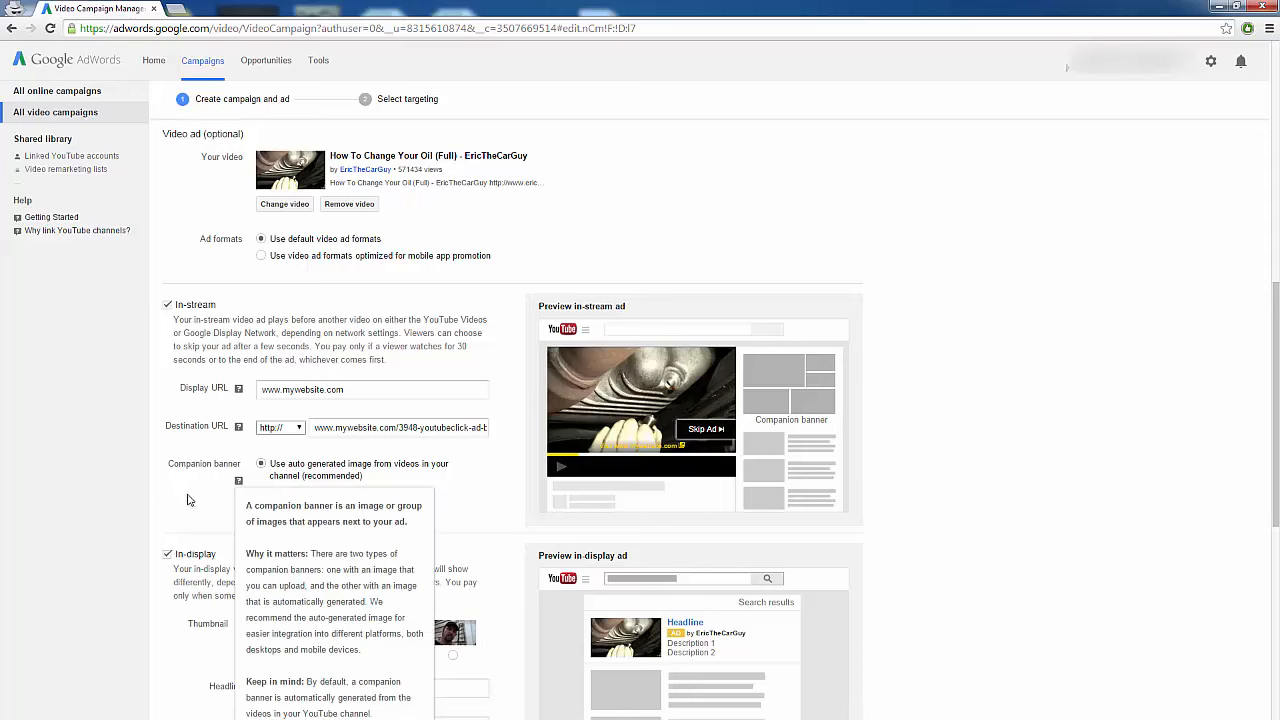
pyautogui.scroll(-1, 170, 494)
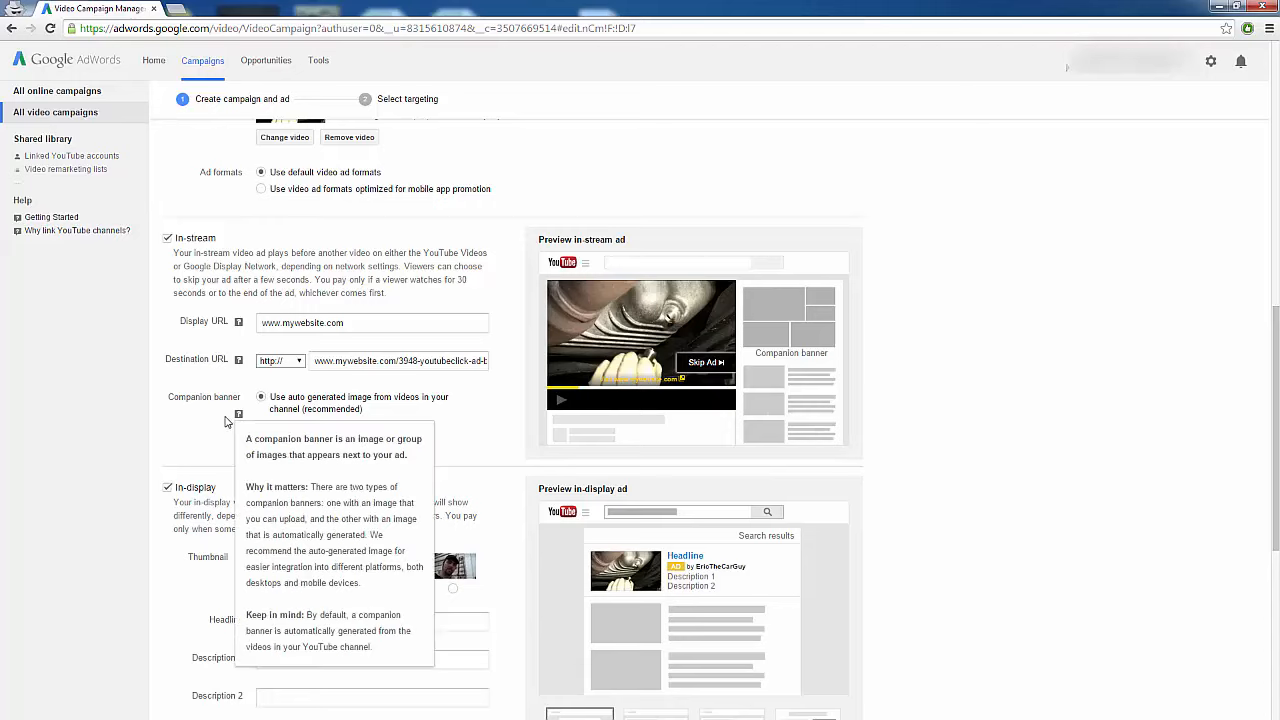
pyautogui.scroll(-1, 180, 410)
# - Preview the in-display ad in YouTube related videos, as a YouTube overlay, on partner websites and in YouTube search results
pyautogui.scroll(-3, 129, 404)
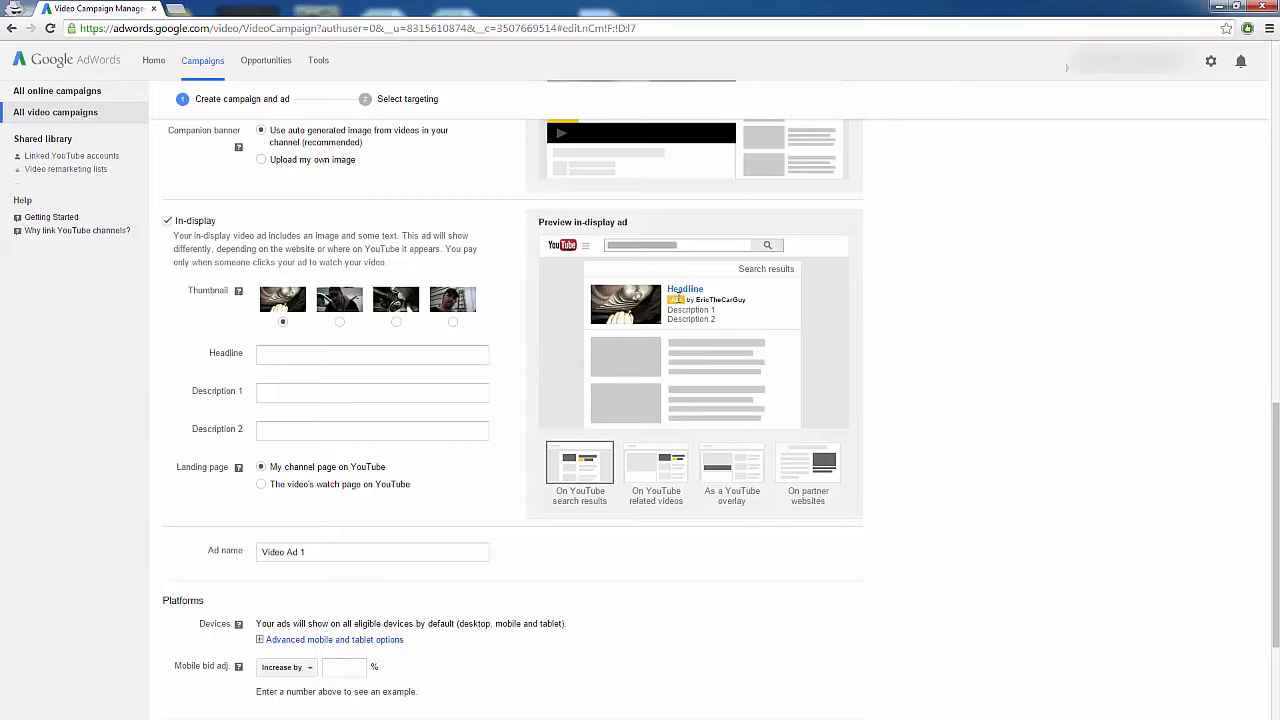
pyautogui.click(660, 463)
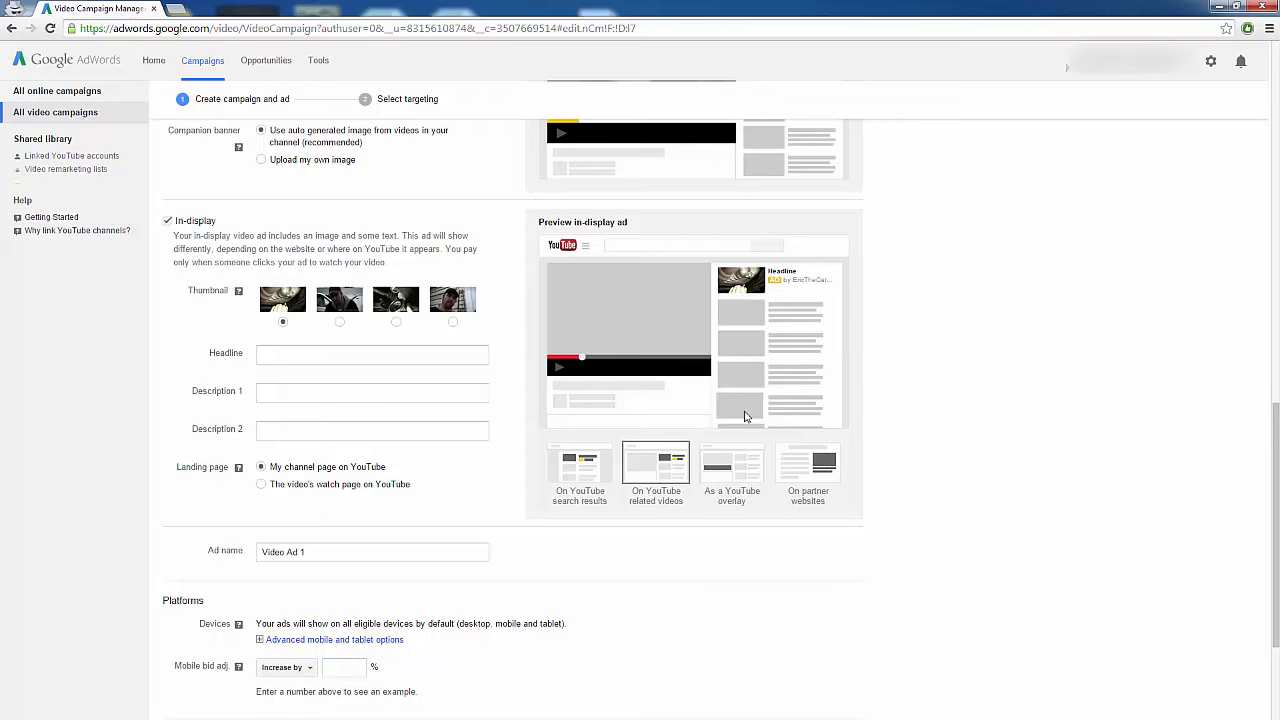
pyautogui.click(744, 456)
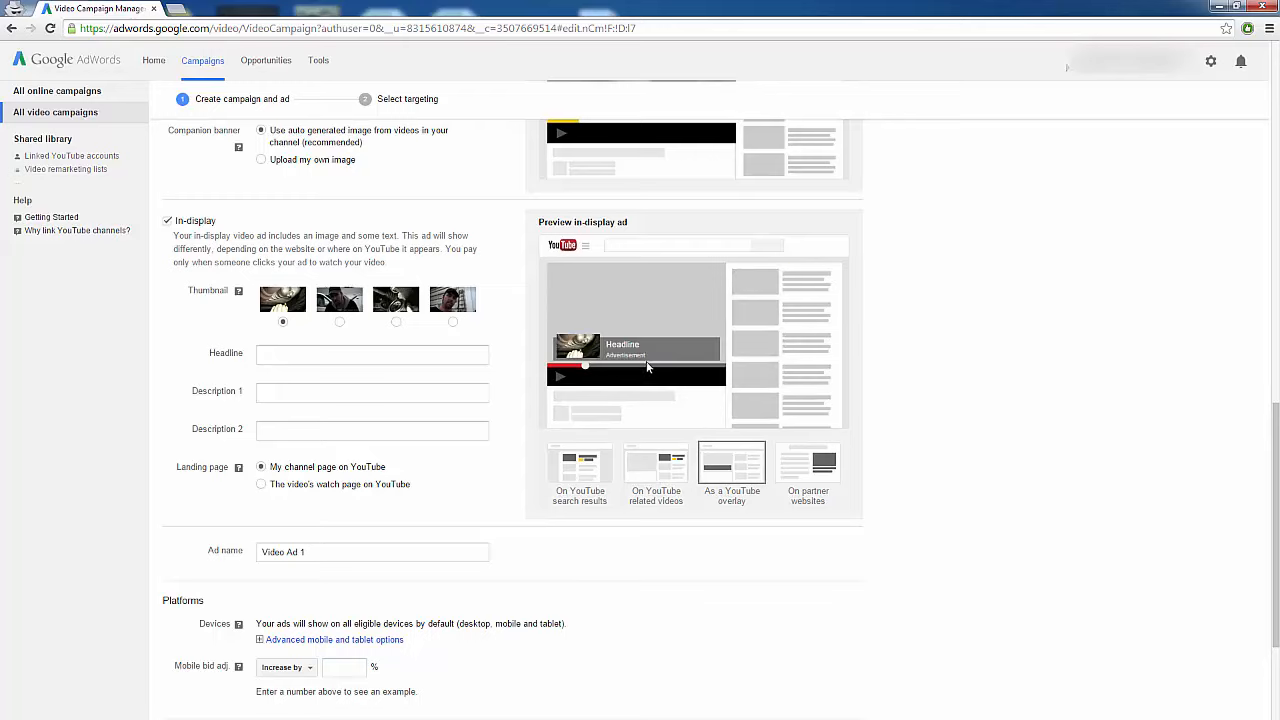
pyautogui.click(795, 463)
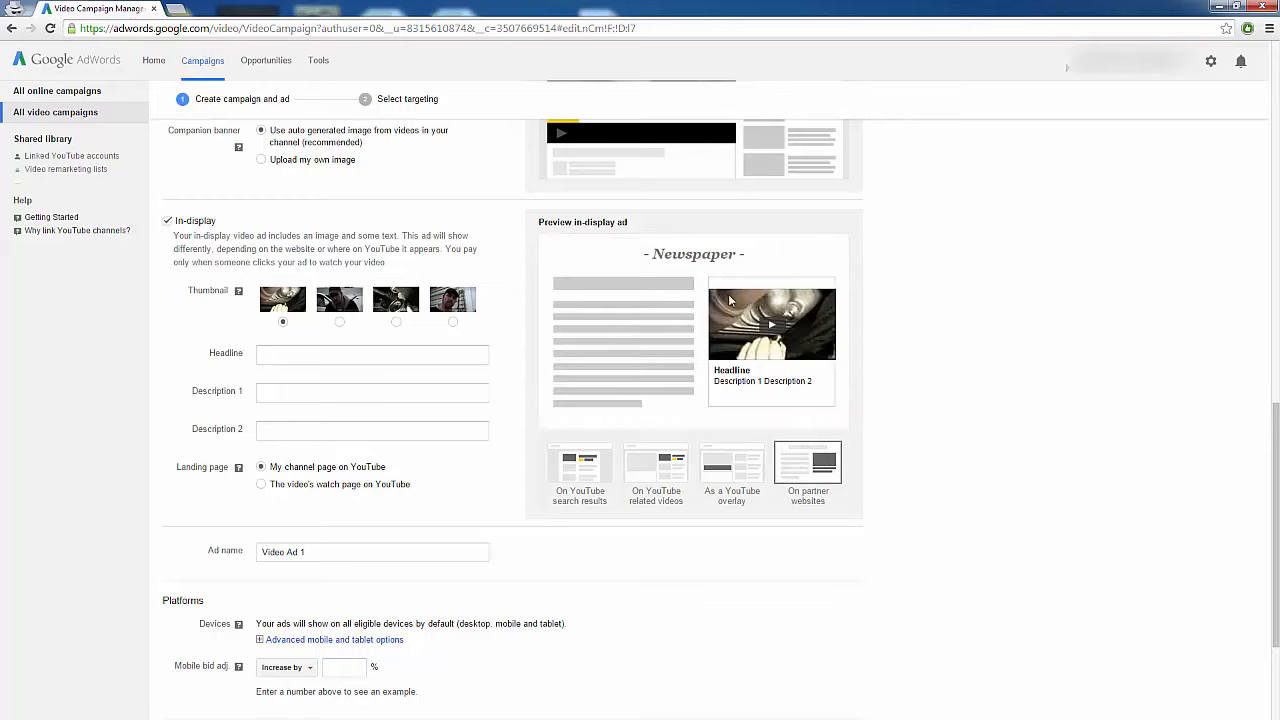
pyautogui.click(588, 474)
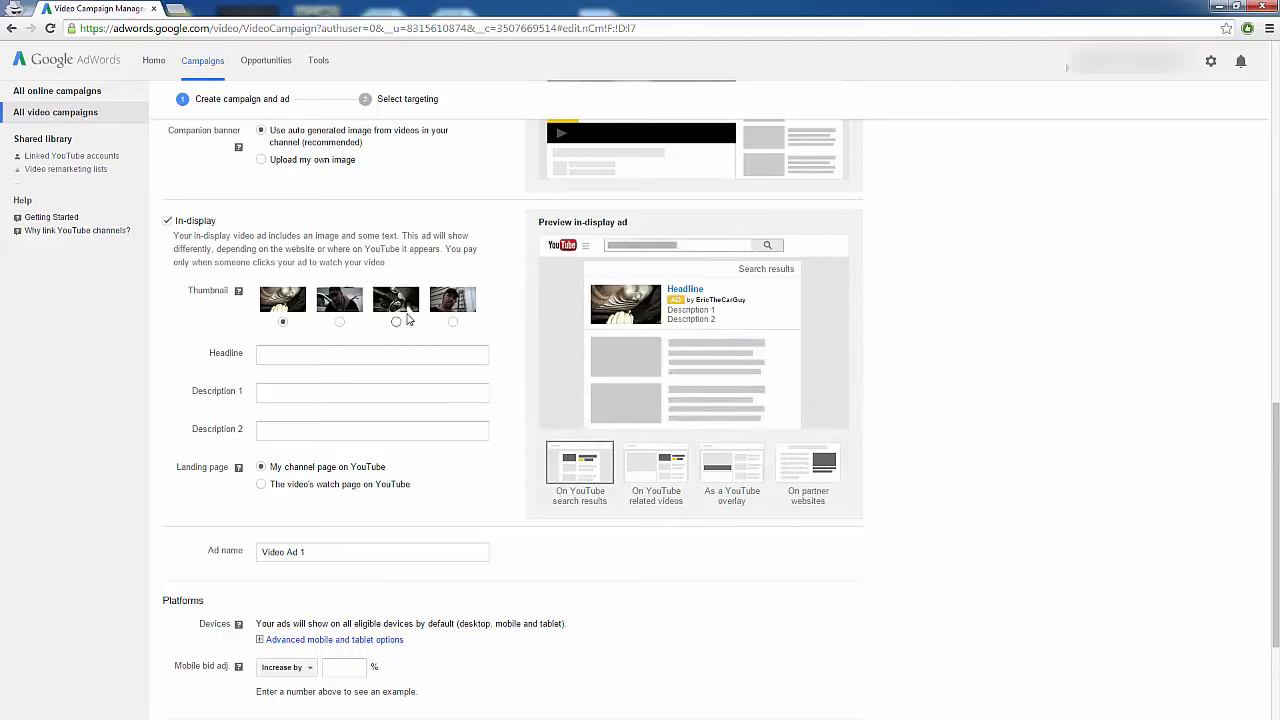
pyautogui.click(333, 358)
pyautogui.click(331, 357)
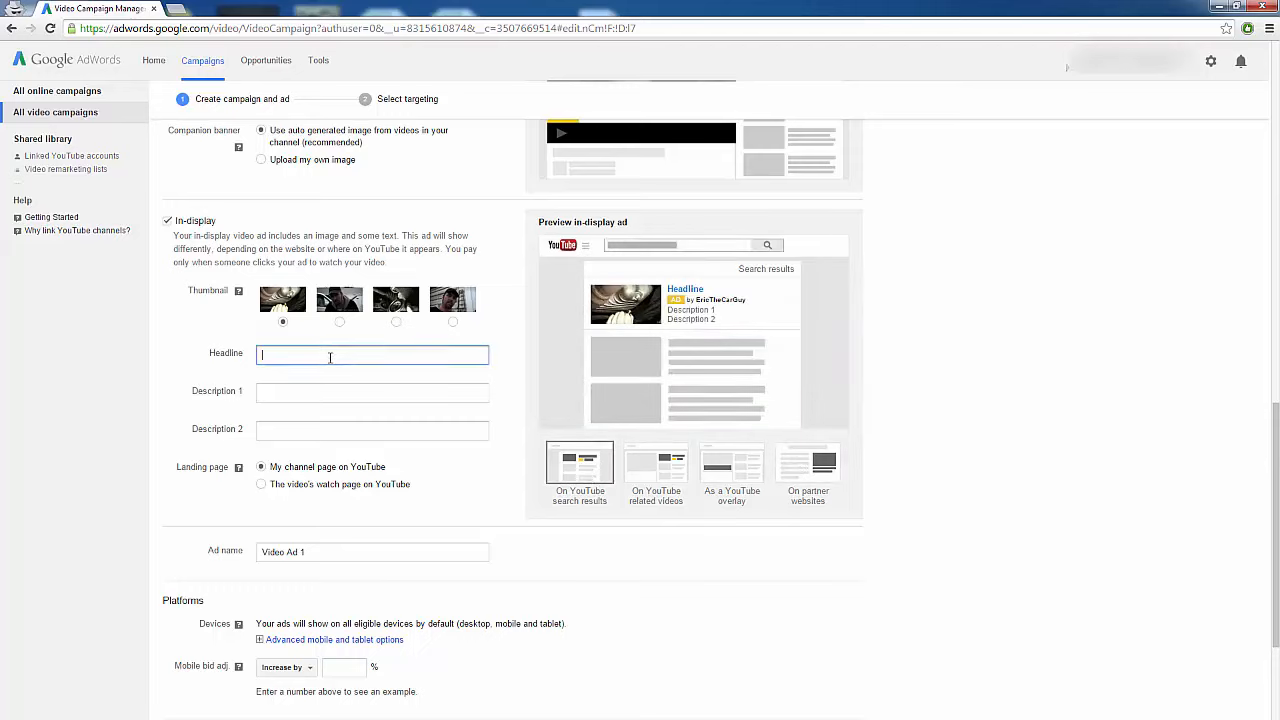
pyautogui.click(293, 395)
pyautogui.click(288, 431)
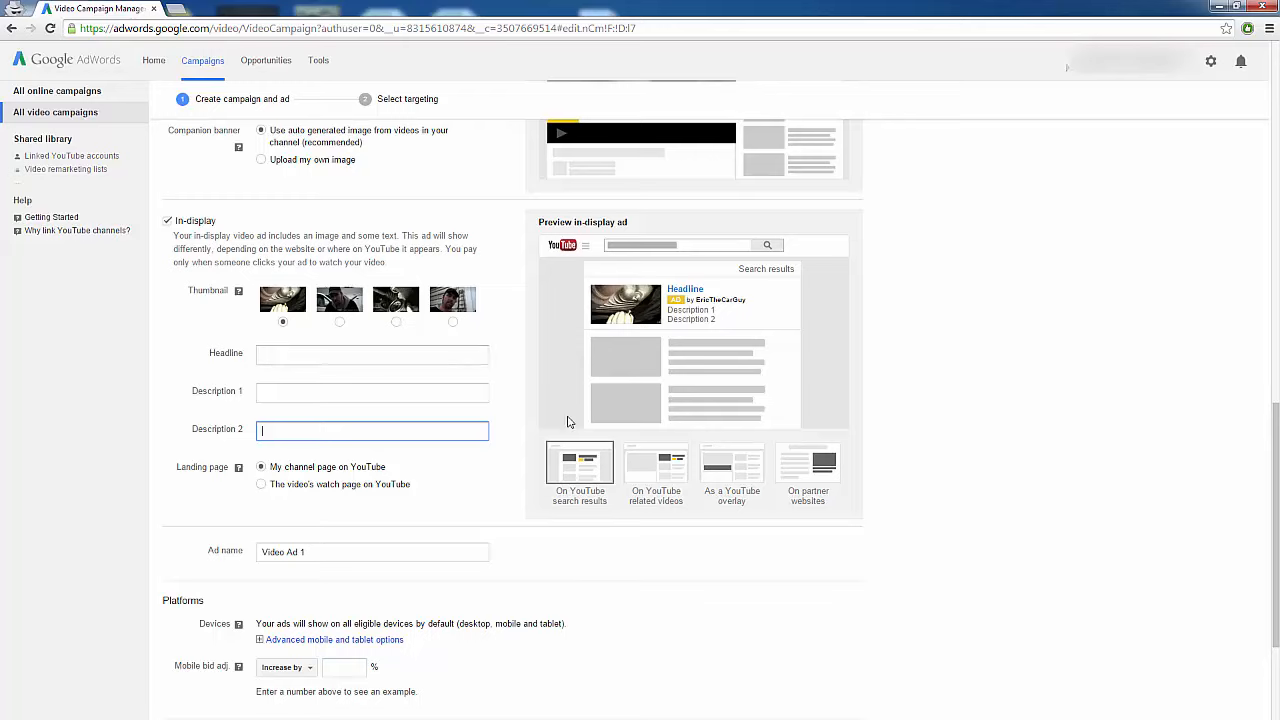
pyautogui.click(533, 438)
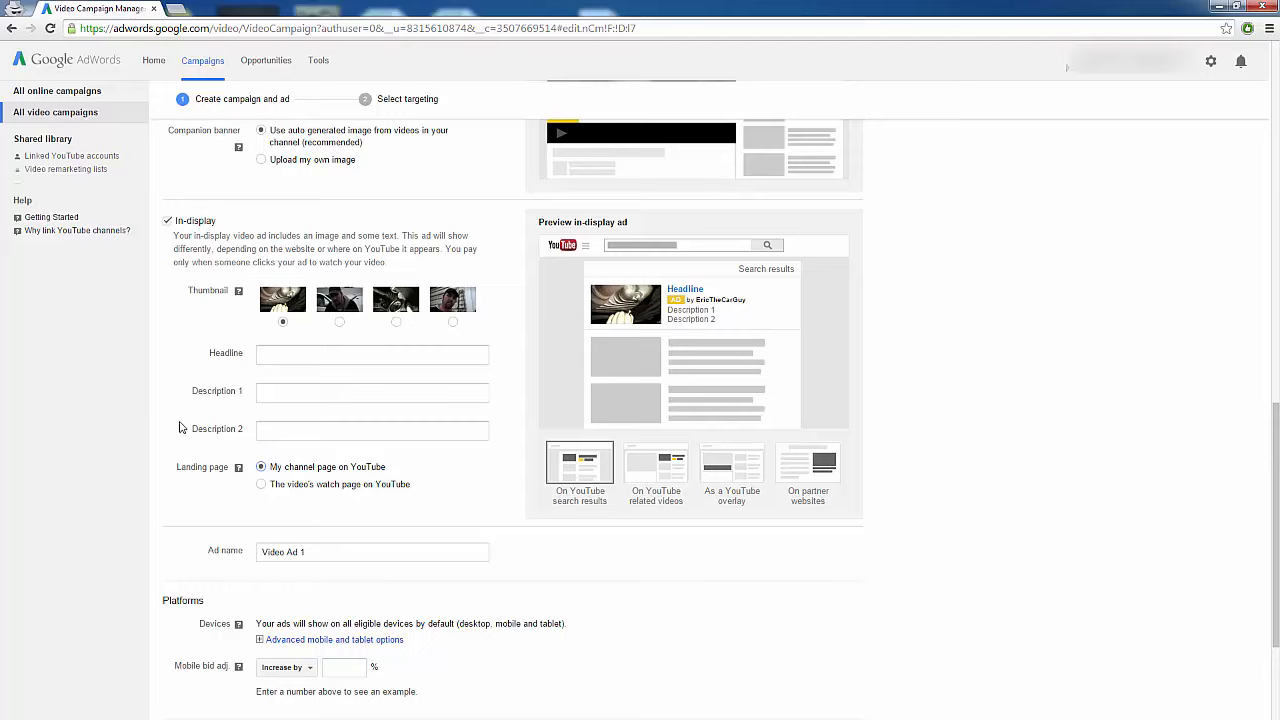
# - Rename the video ad as "Demo Ad #1"
pyautogui.scroll(-2, 180, 425)
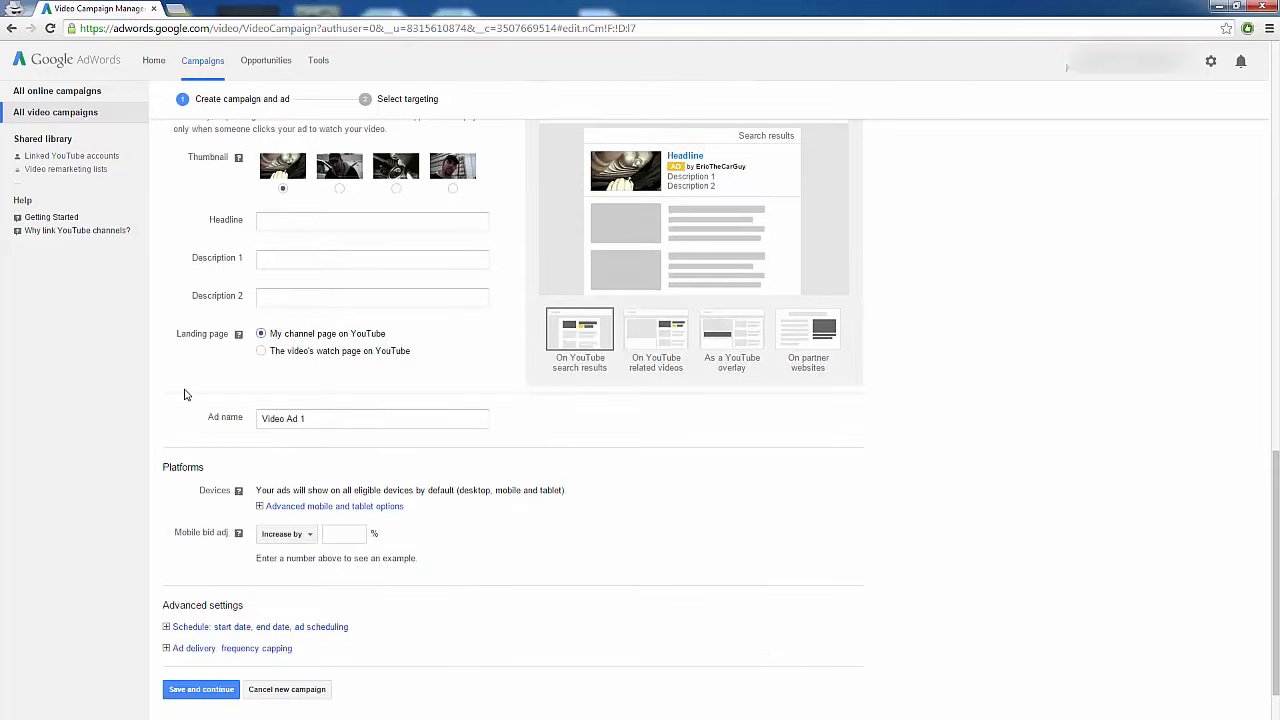
pyautogui.scroll(-1, 185, 400)
pyautogui.moveTo(310, 356); pyautogui.dragTo(237, 367)
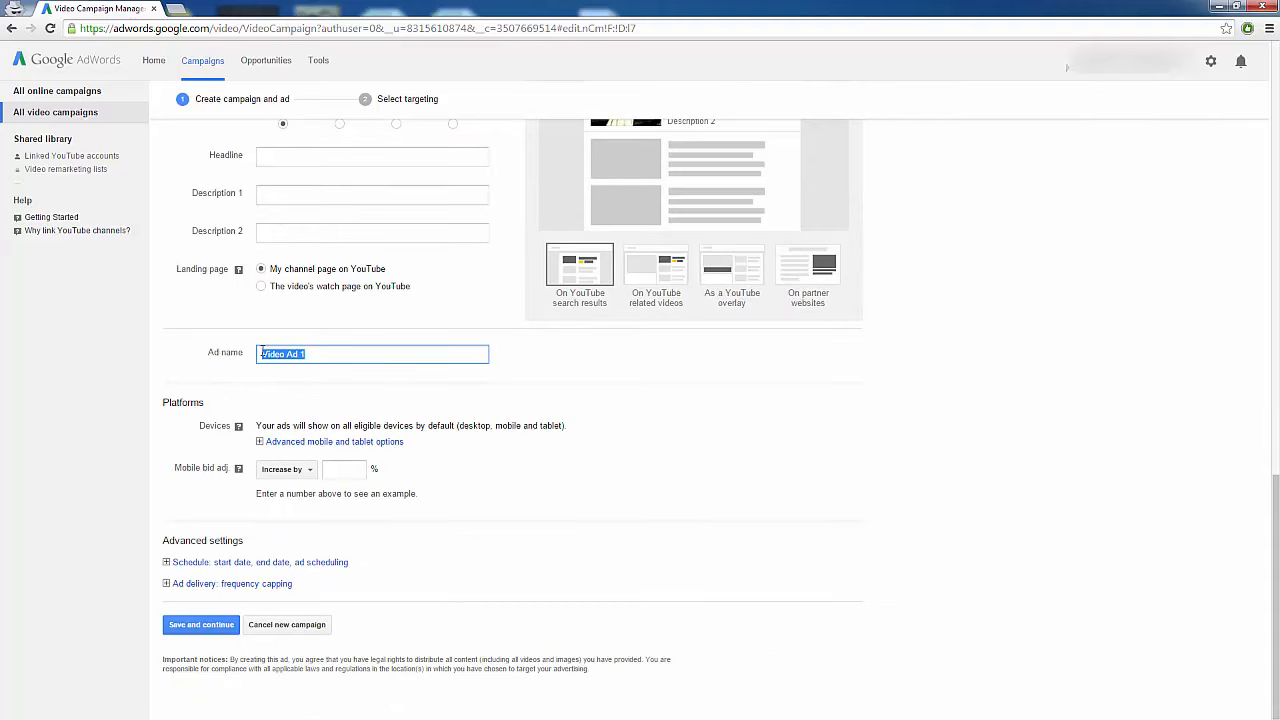
pyautogui.write('Demo A')
pyautogui.click(175, 333)
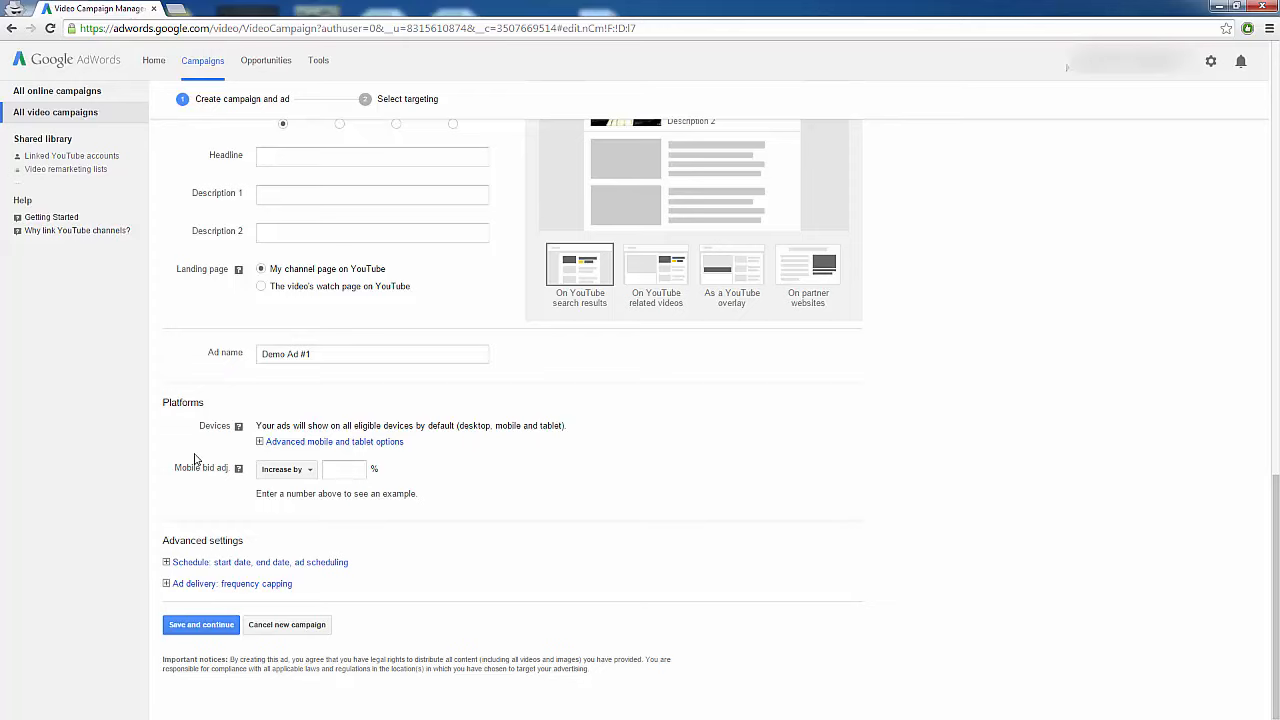
# - Restrict the campaign's advanced mobile and tablet options to the iOS operating system, leaving all device models and carriers allowed
pyautogui.click(295, 443)
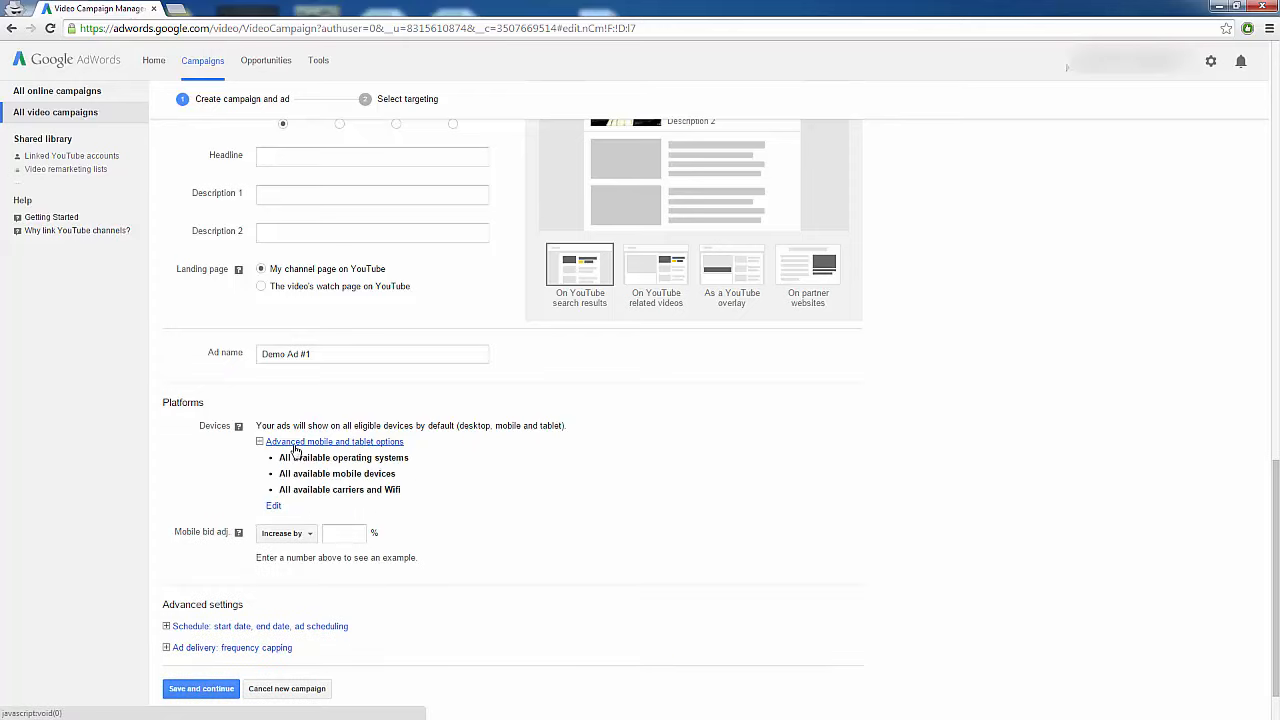
pyautogui.click(292, 444)
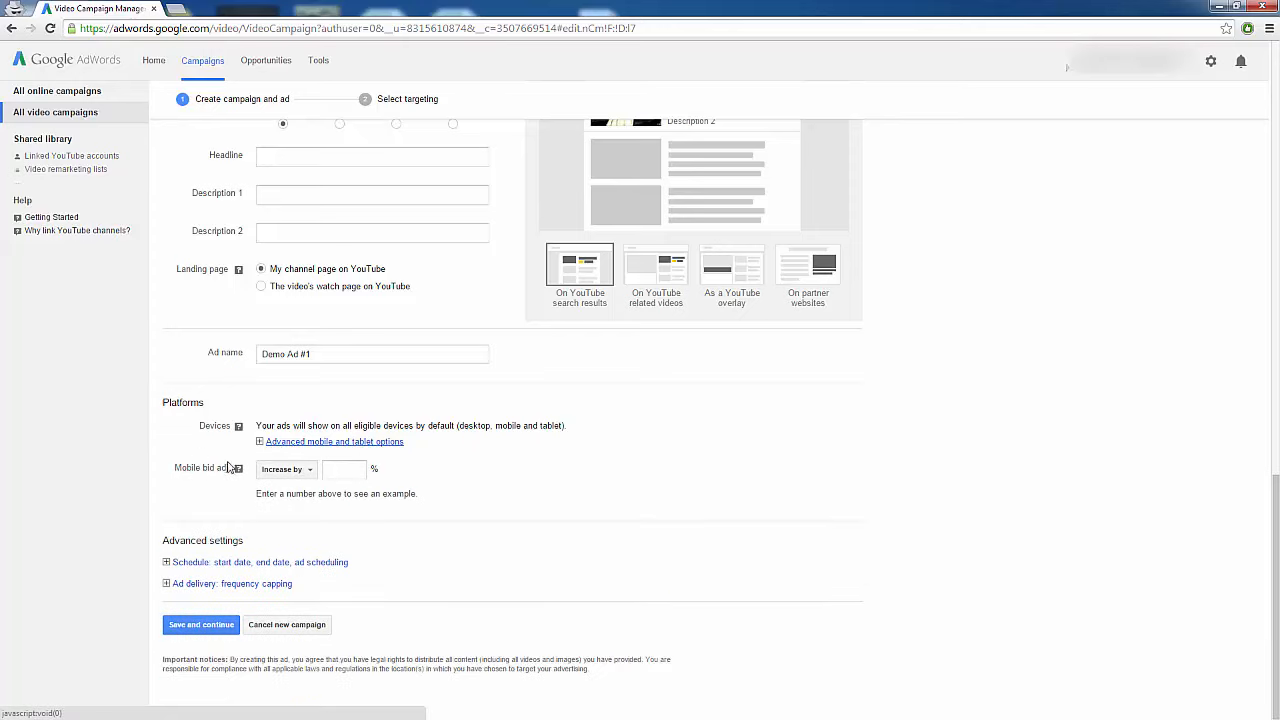
pyautogui.click(320, 446)
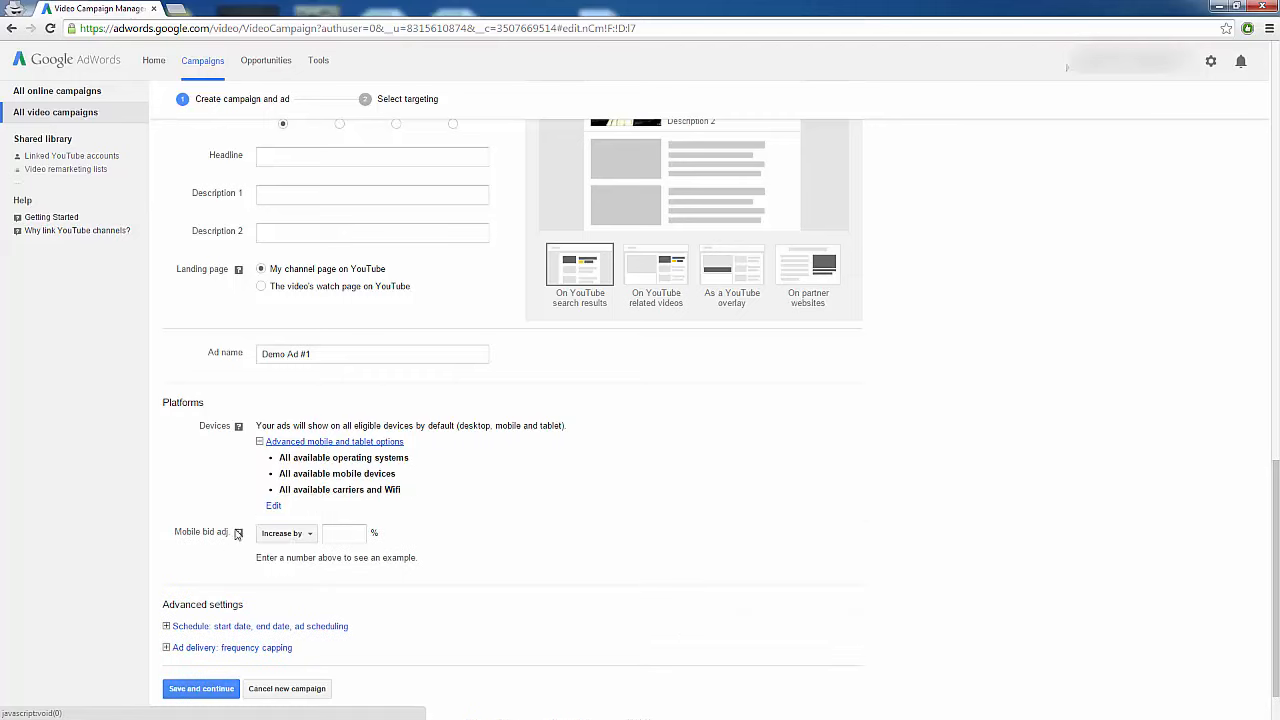
pyautogui.click(265, 507)
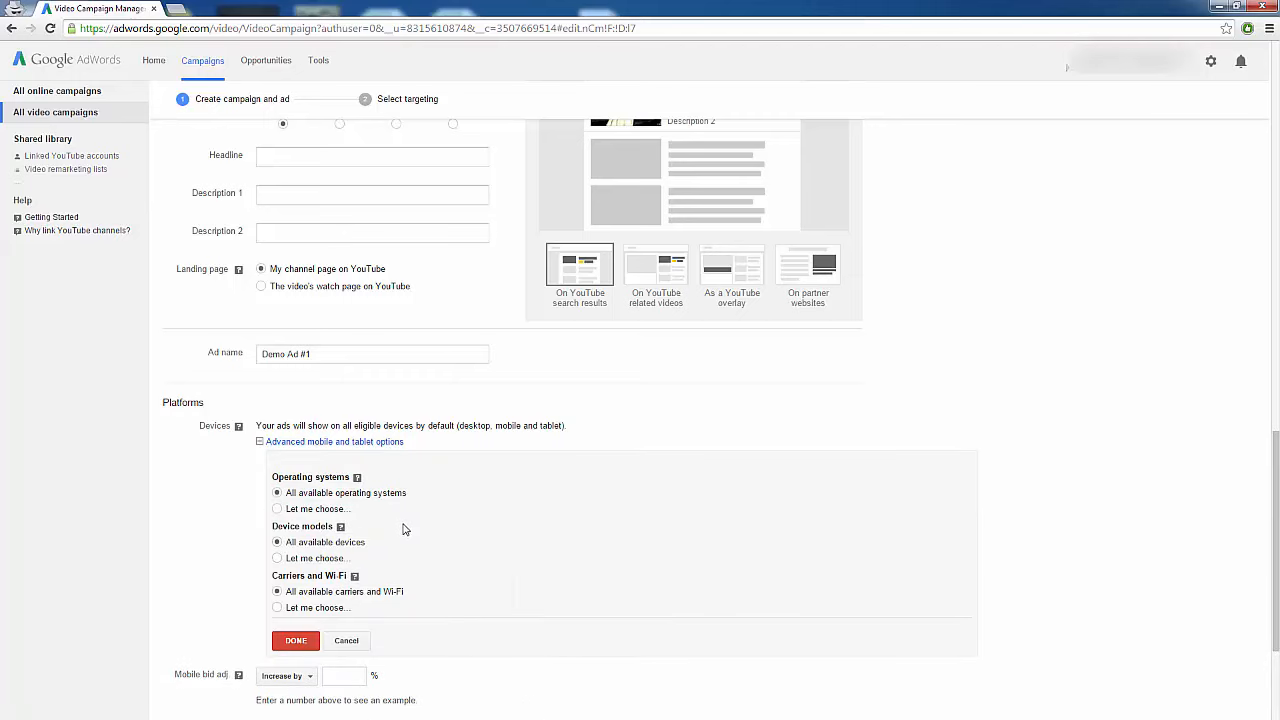
pyautogui.scroll(-1, 398, 529)
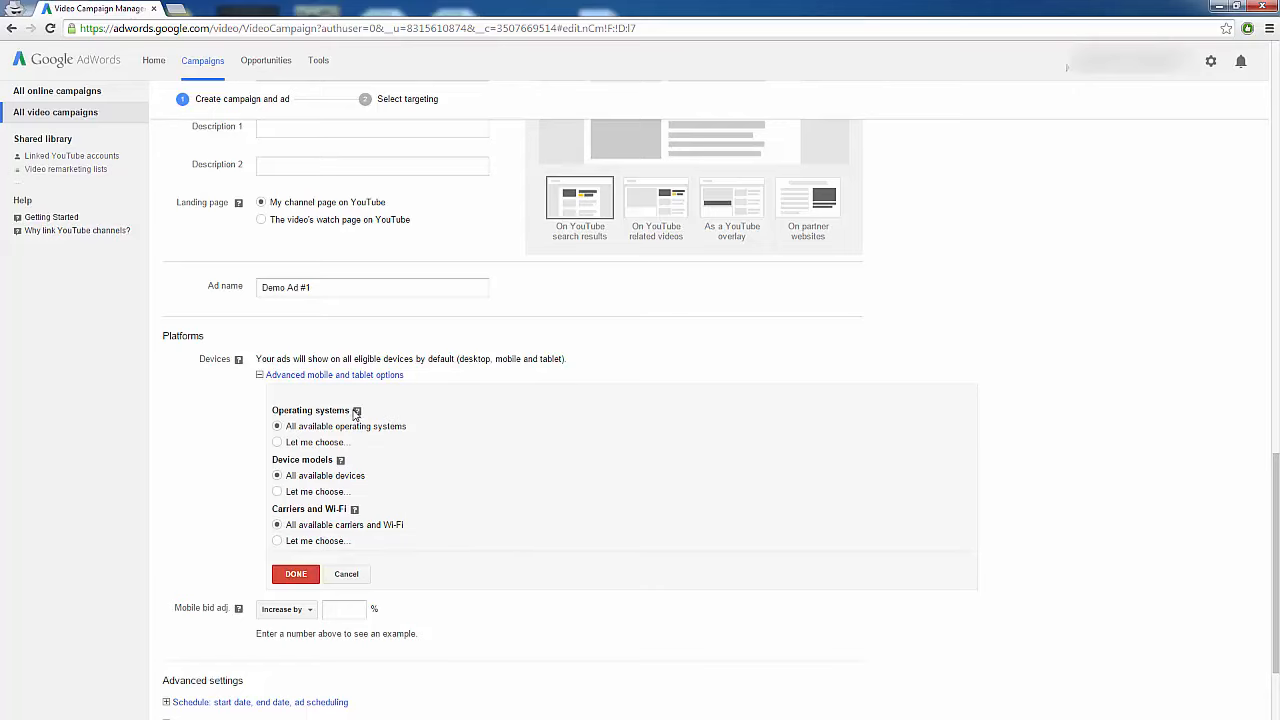
pyautogui.click(277, 442)
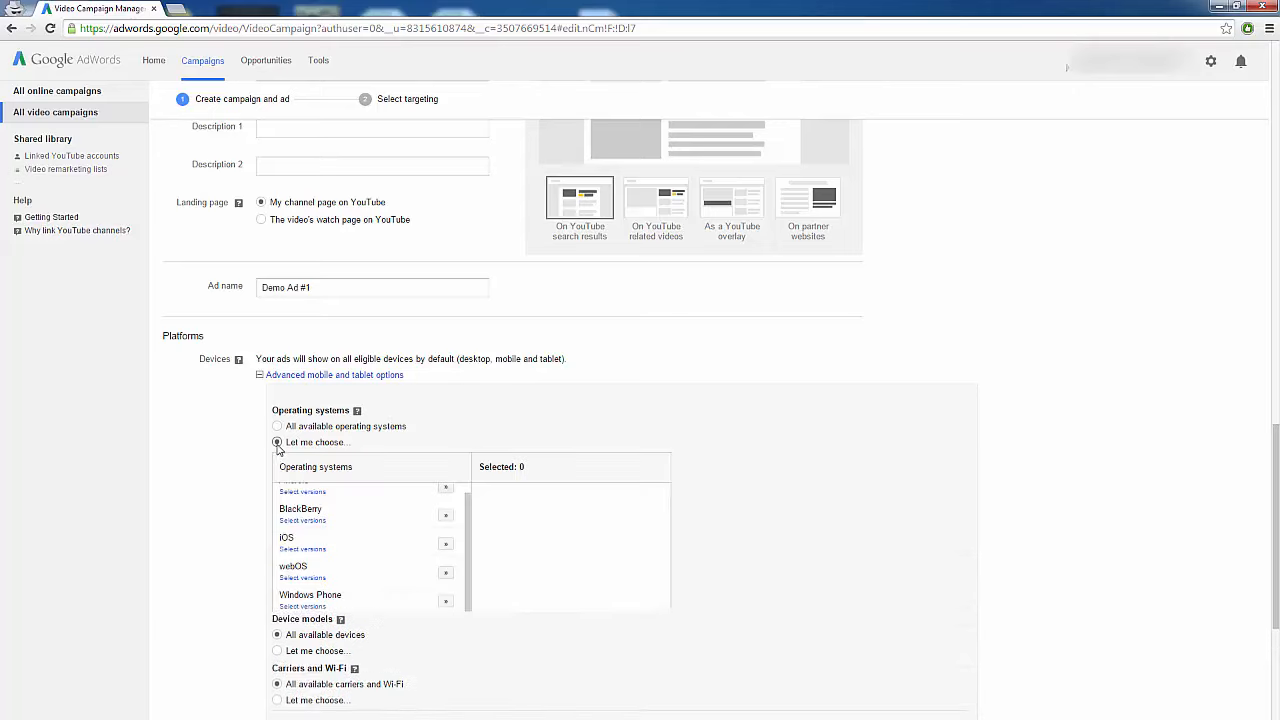
pyautogui.scroll(-1, 462, 542)
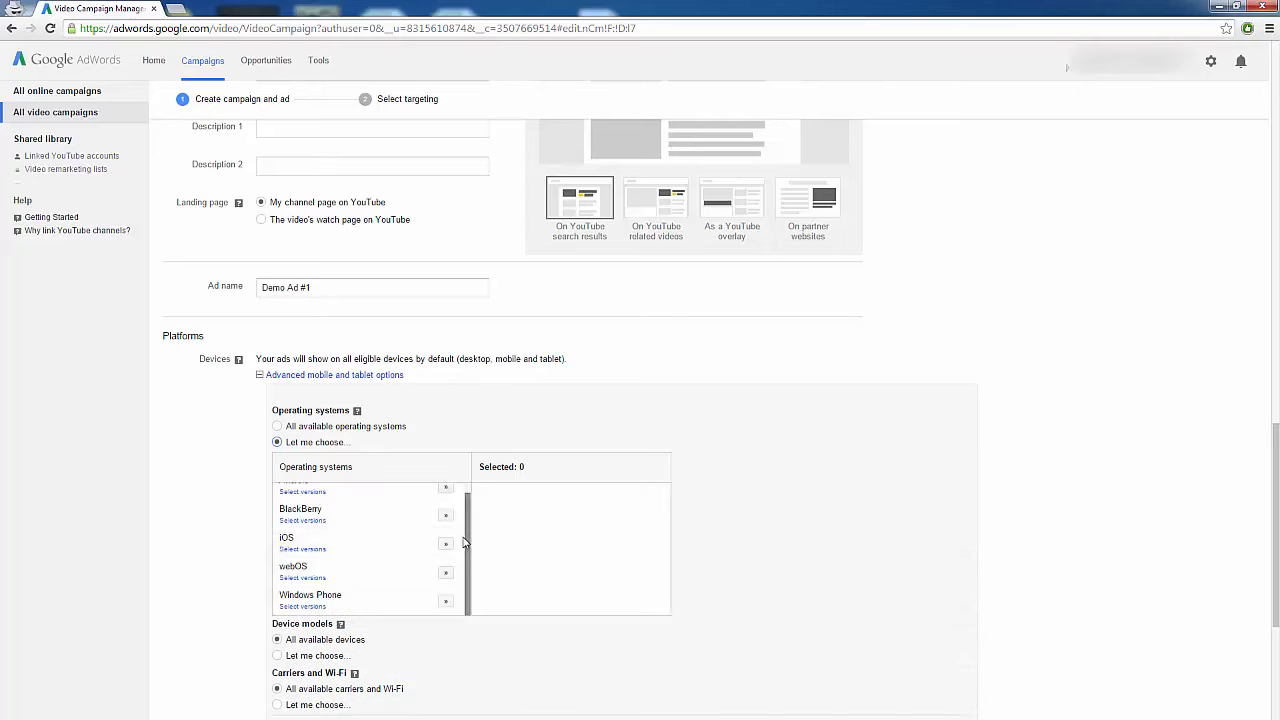
pyautogui.scroll(1, 466, 542)
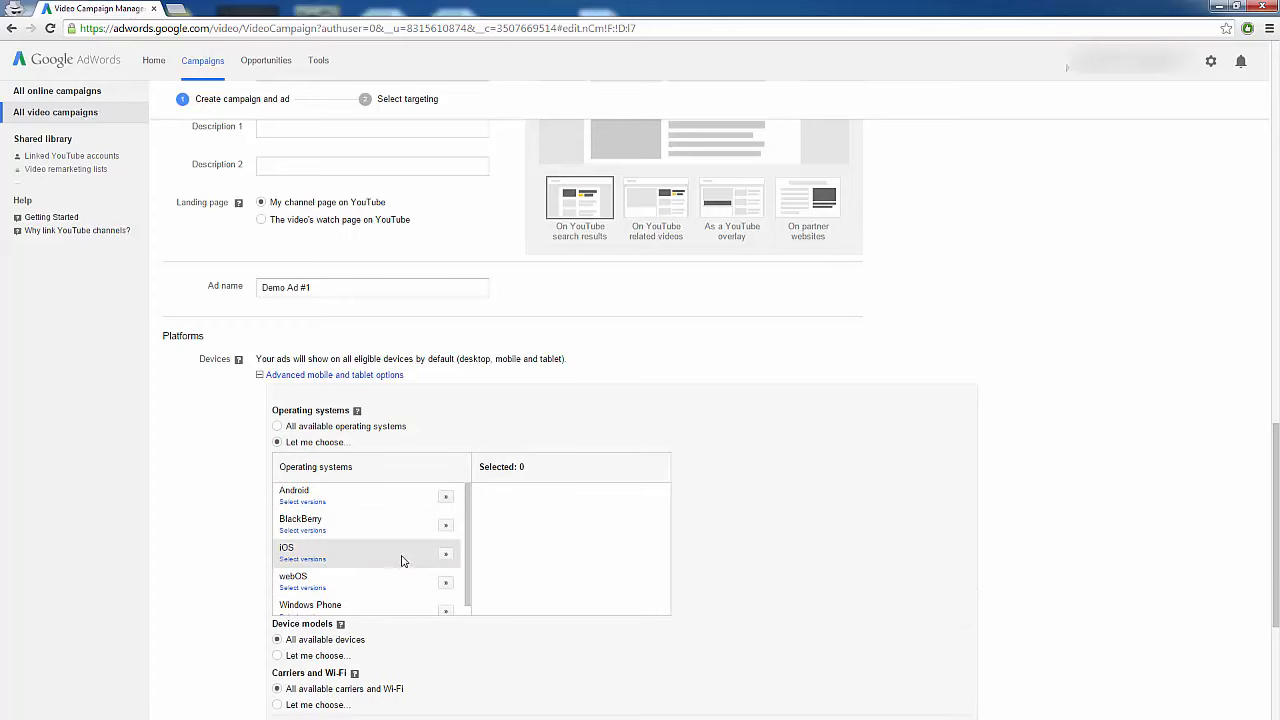
pyautogui.click(445, 557)
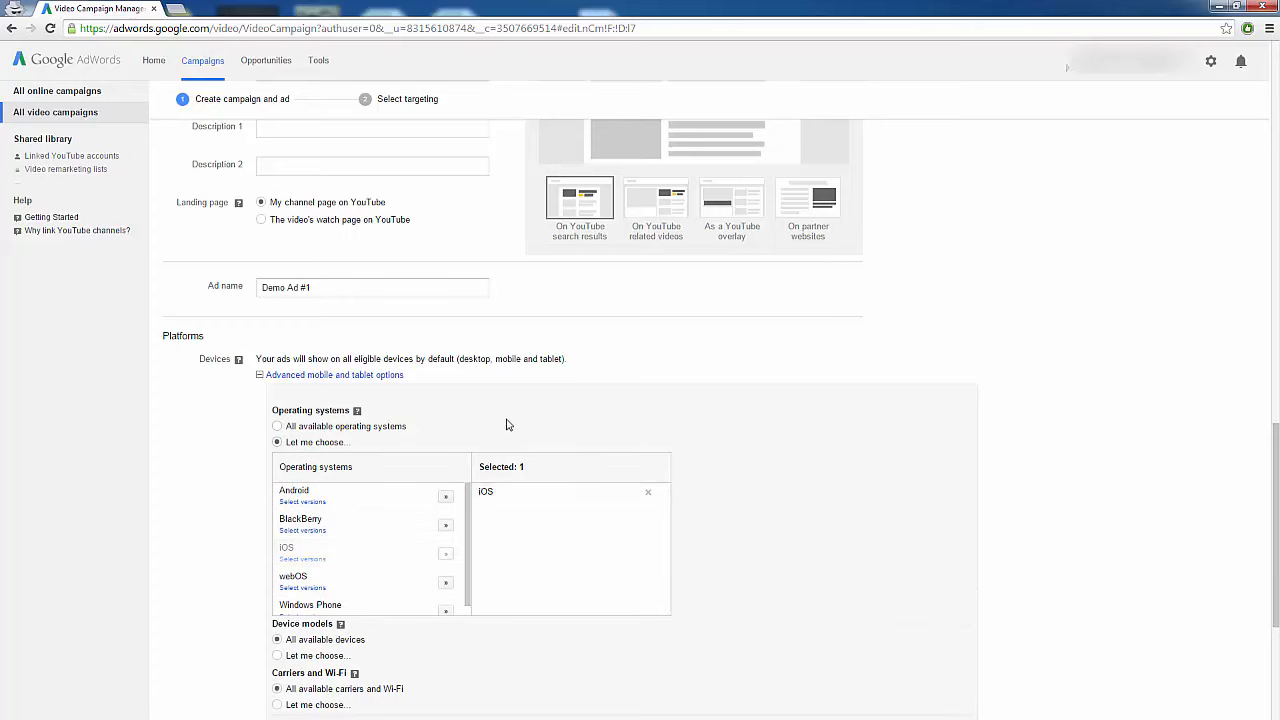
pyautogui.scroll(-1, 506, 425)
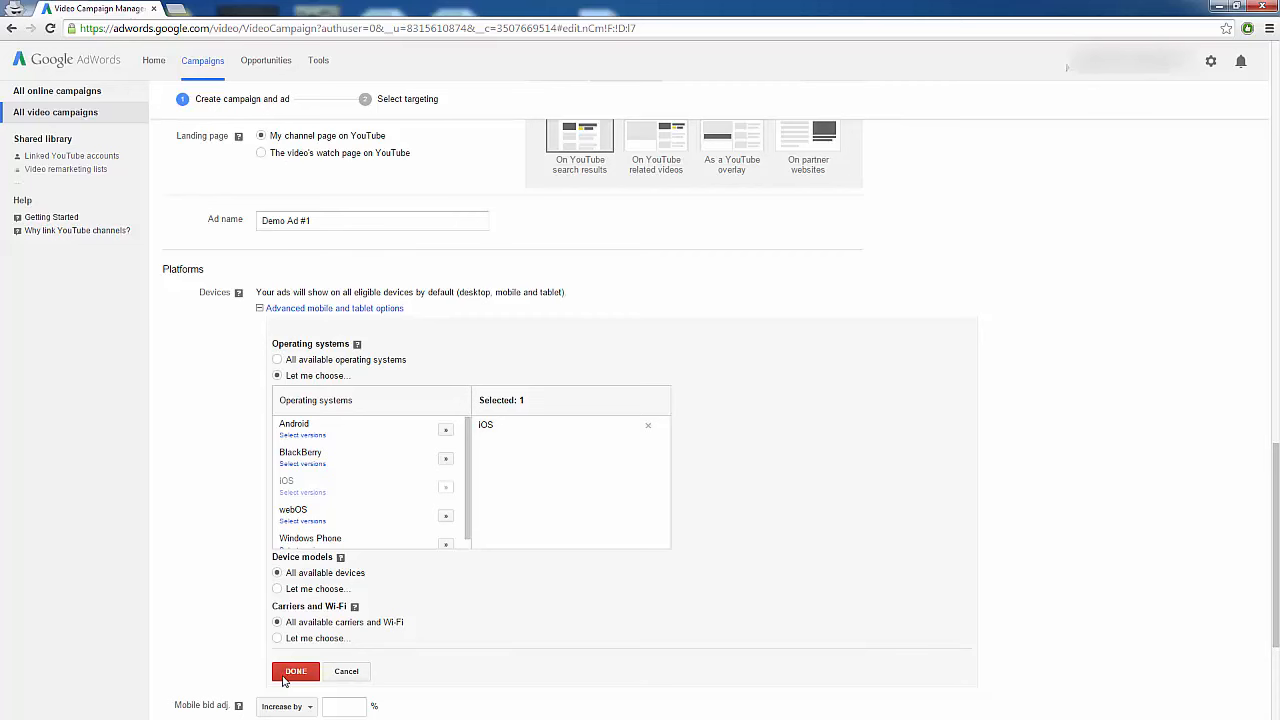
pyautogui.click(295, 671)
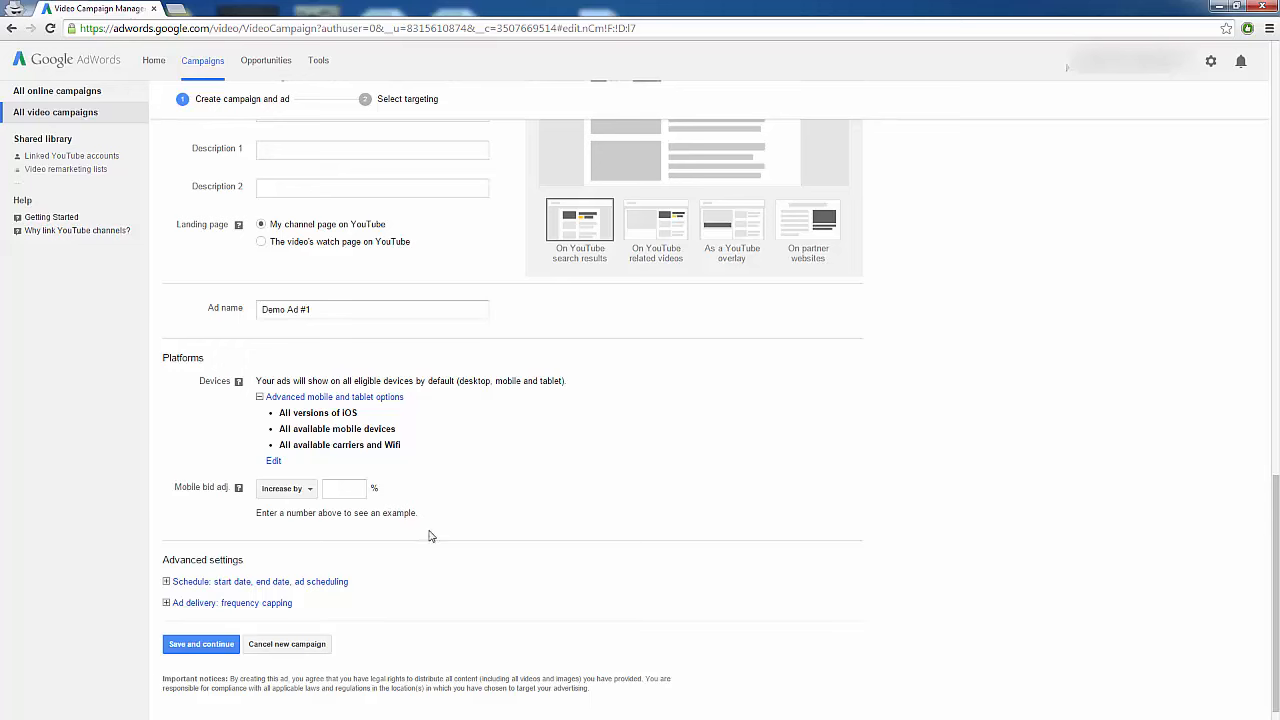
# - Create a custom ad schedule that runs the ads on Monday from 6:00 PM to 9:00 PM
pyautogui.scroll(-1, 490, 512)
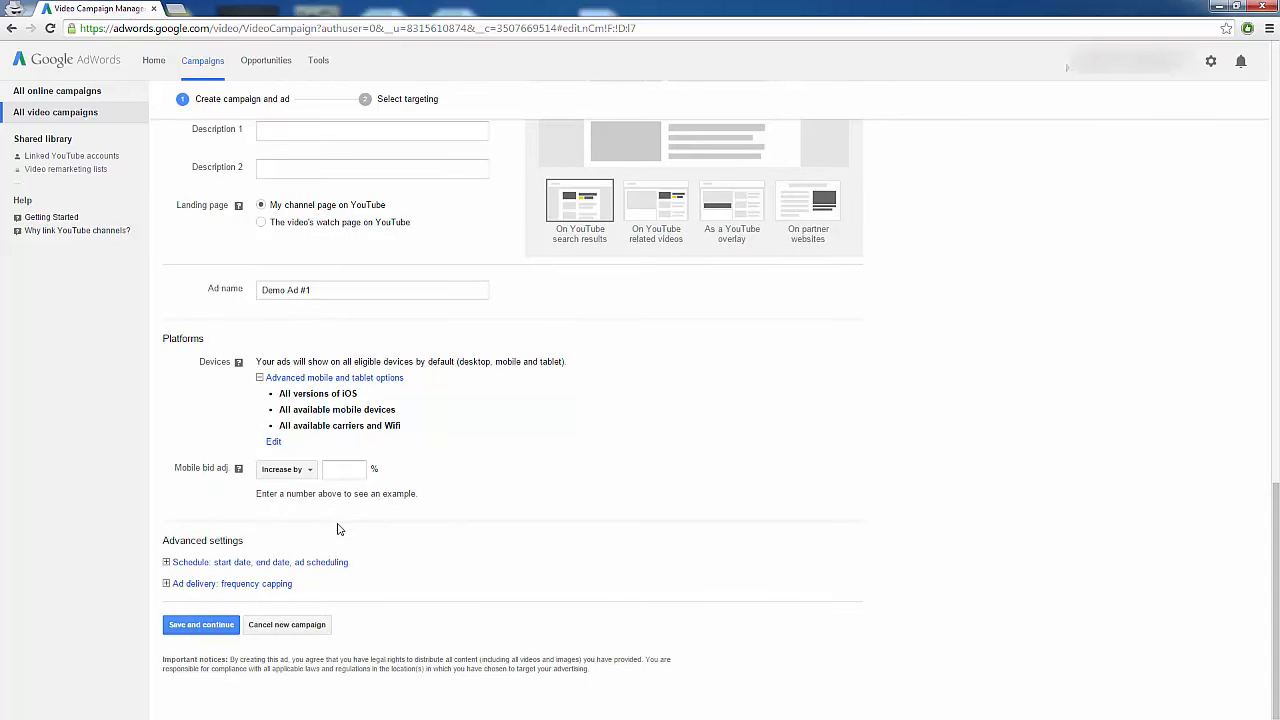
pyautogui.click(310, 563)
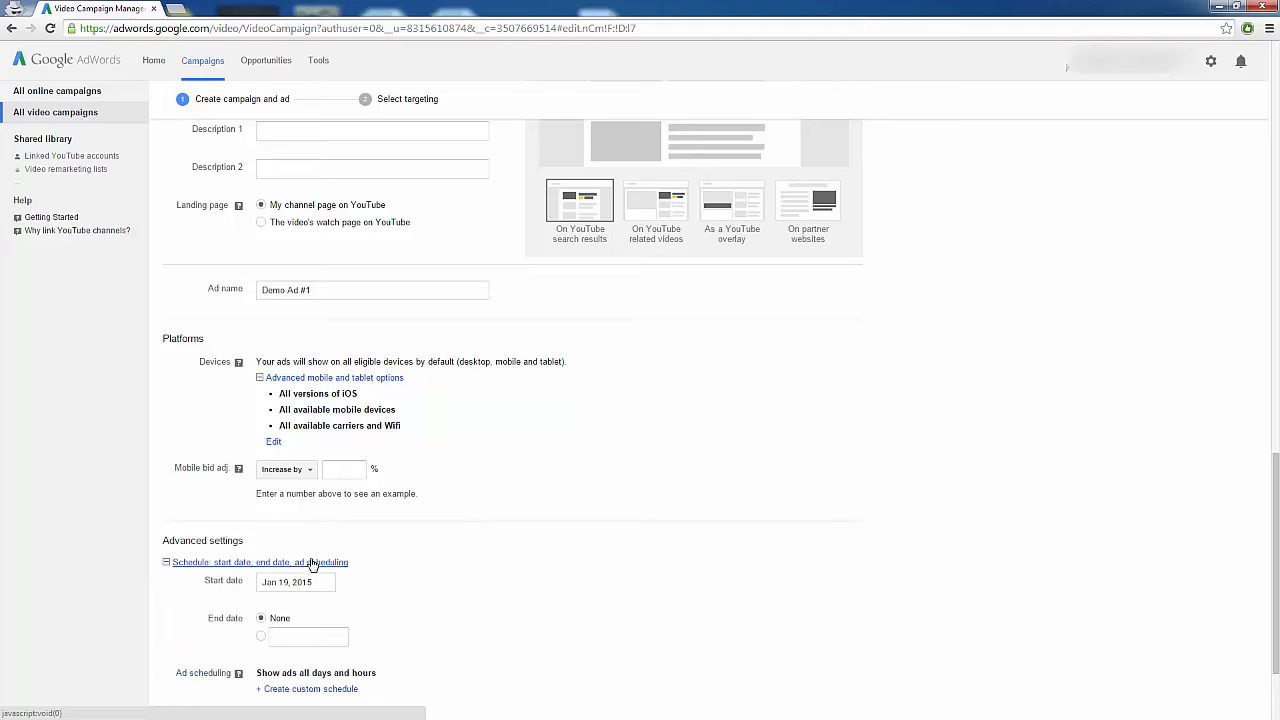
pyautogui.scroll(-1, 428, 528)
pyautogui.scroll(-1, 435, 526)
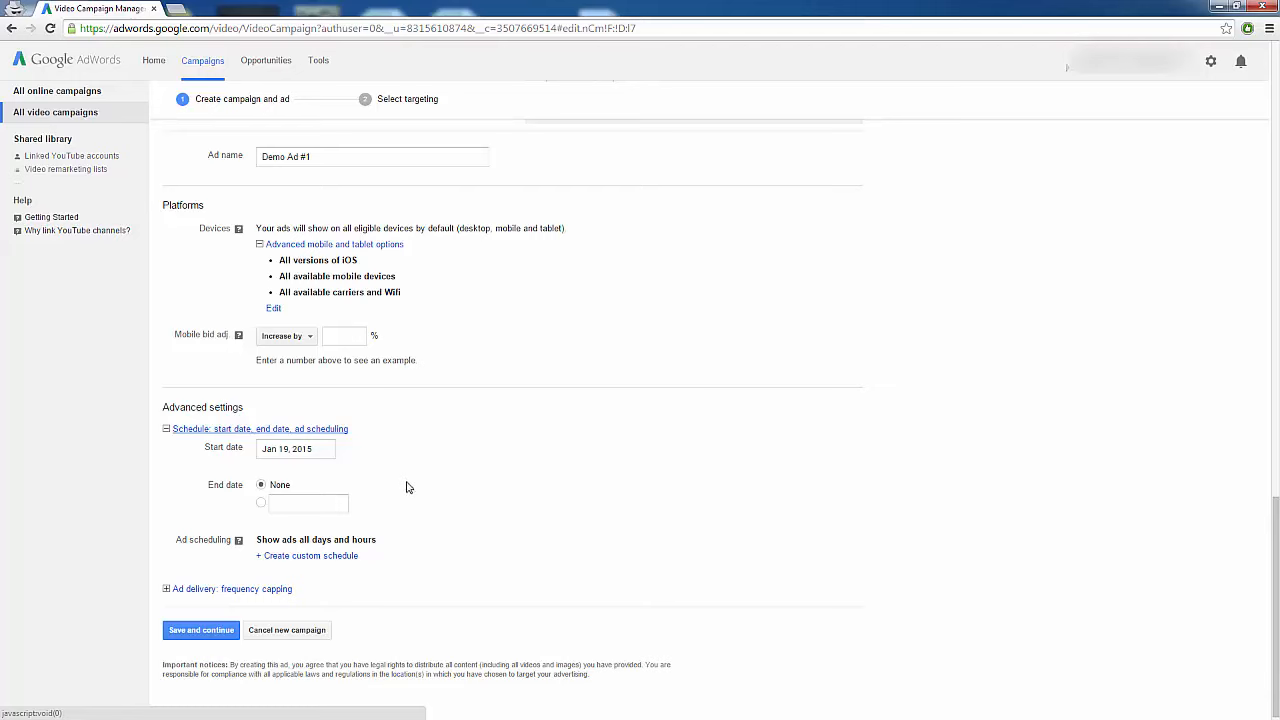
pyautogui.click(351, 562)
pyautogui.click(339, 556)
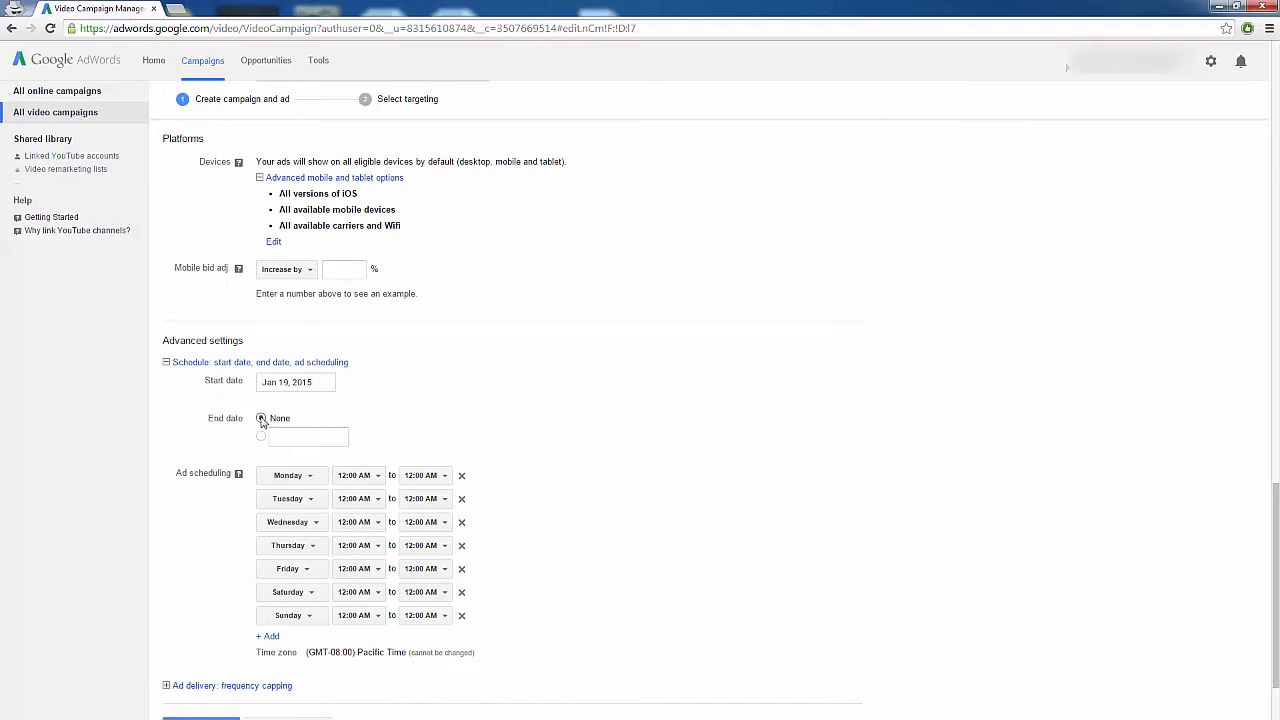
pyautogui.click(366, 479)
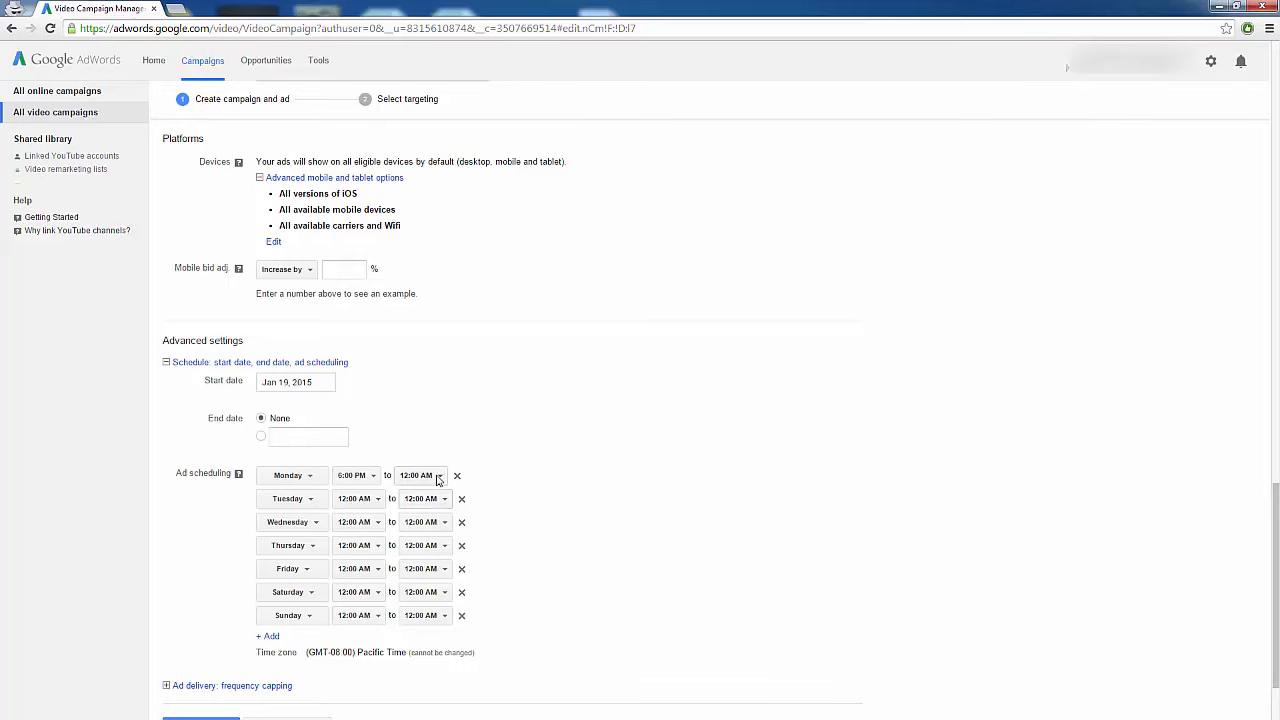
pyautogui.click(437, 477)
pyautogui.moveTo(463, 502); pyautogui.dragTo(468, 632)
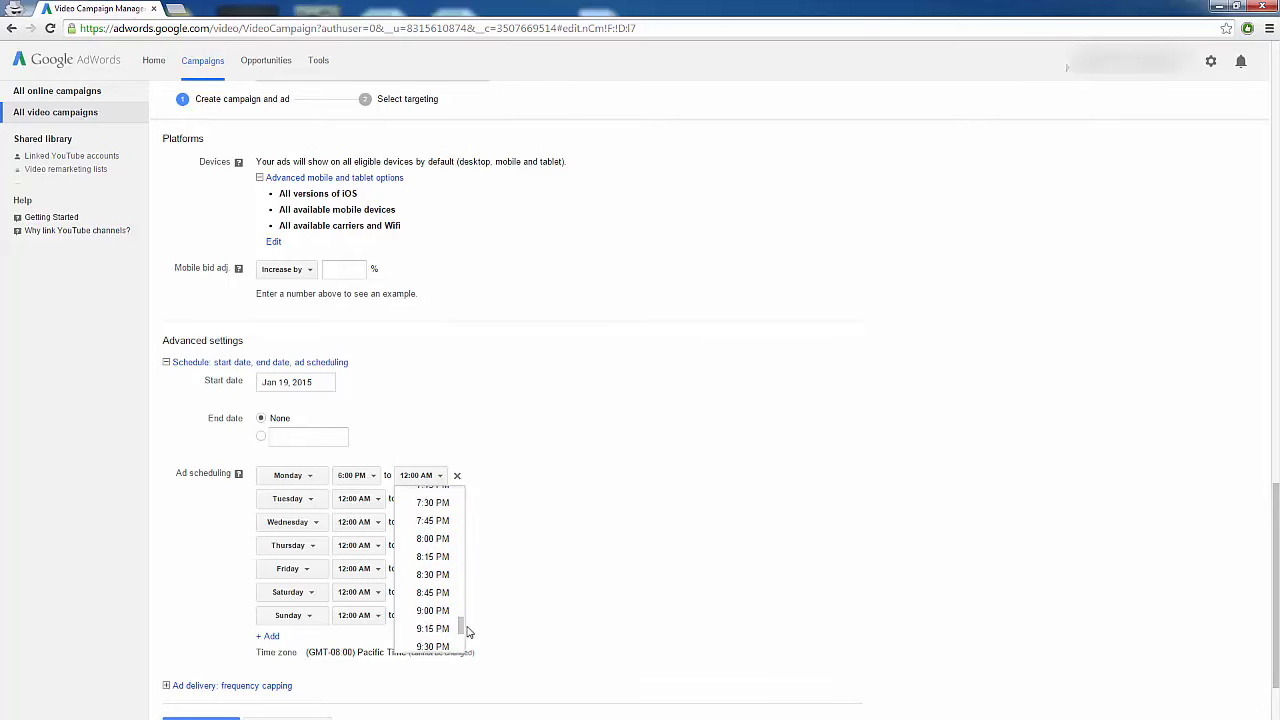
pyautogui.click(433, 610)
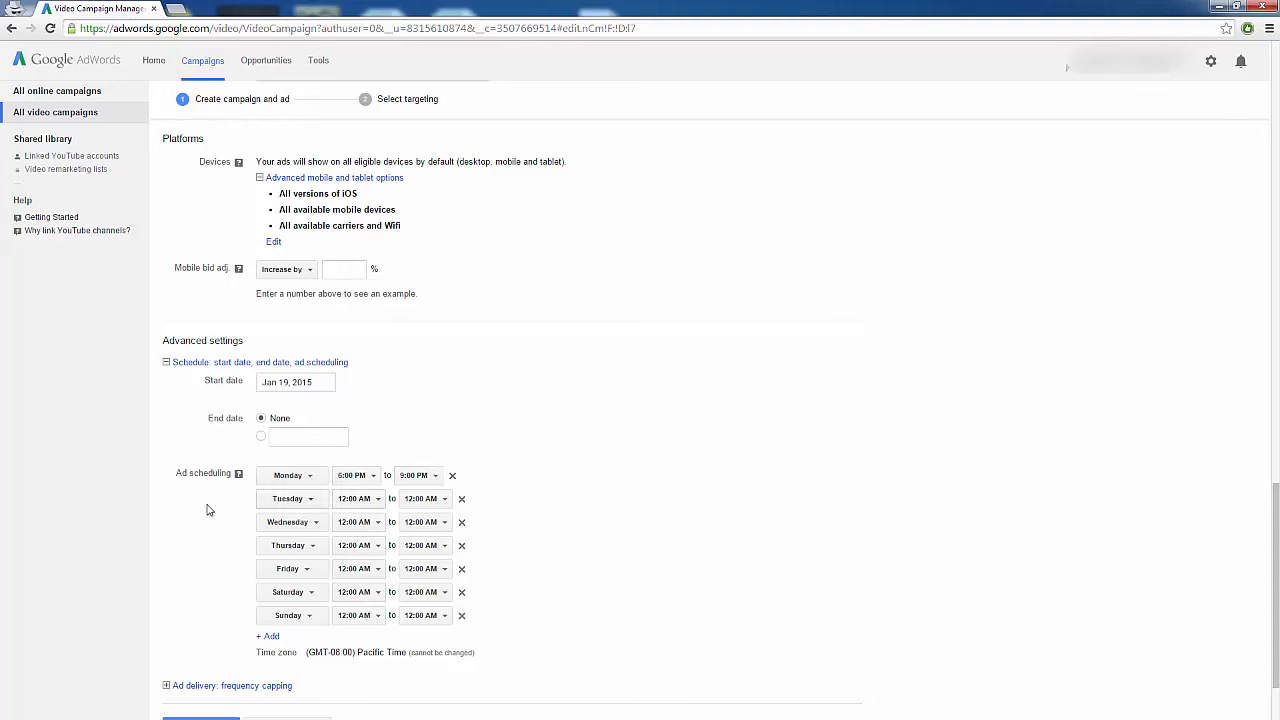
# - Try the ad rotation options in the ad delivery settings and settle on optimizing for views
pyautogui.scroll(-1, 210, 511)
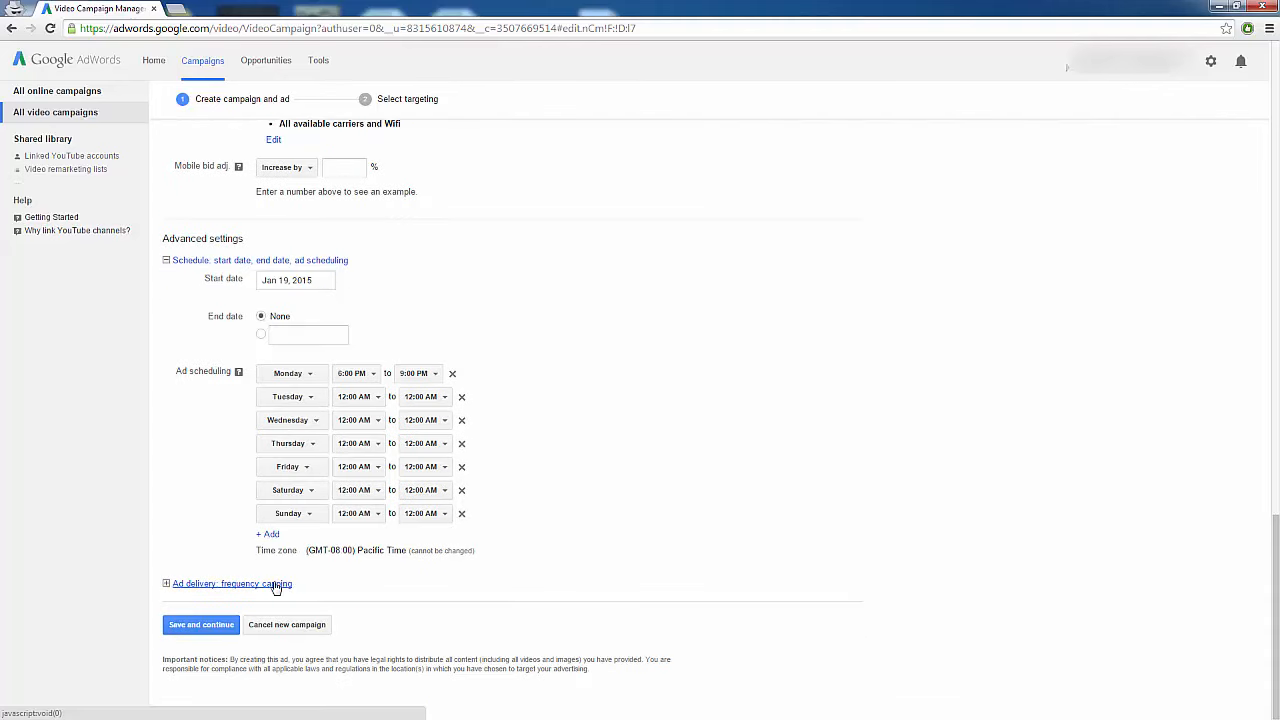
pyautogui.click(276, 584)
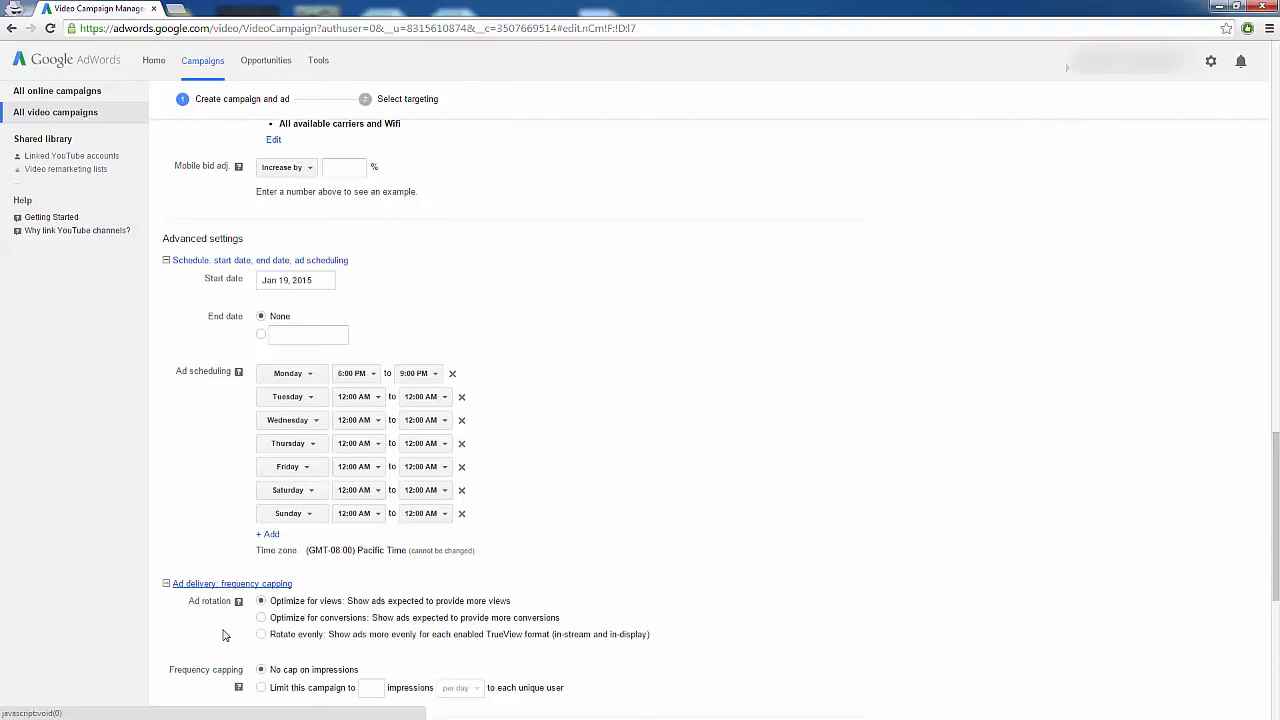
pyautogui.scroll(-2, 223, 634)
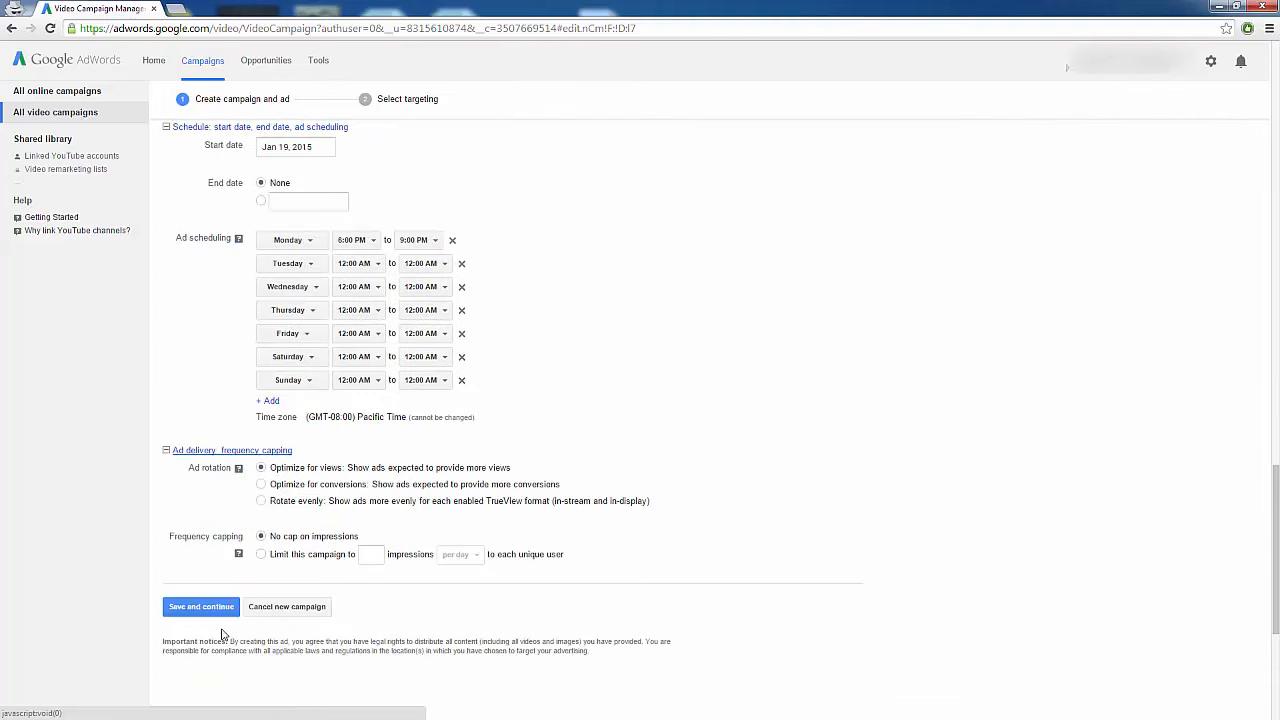
pyautogui.click(262, 485)
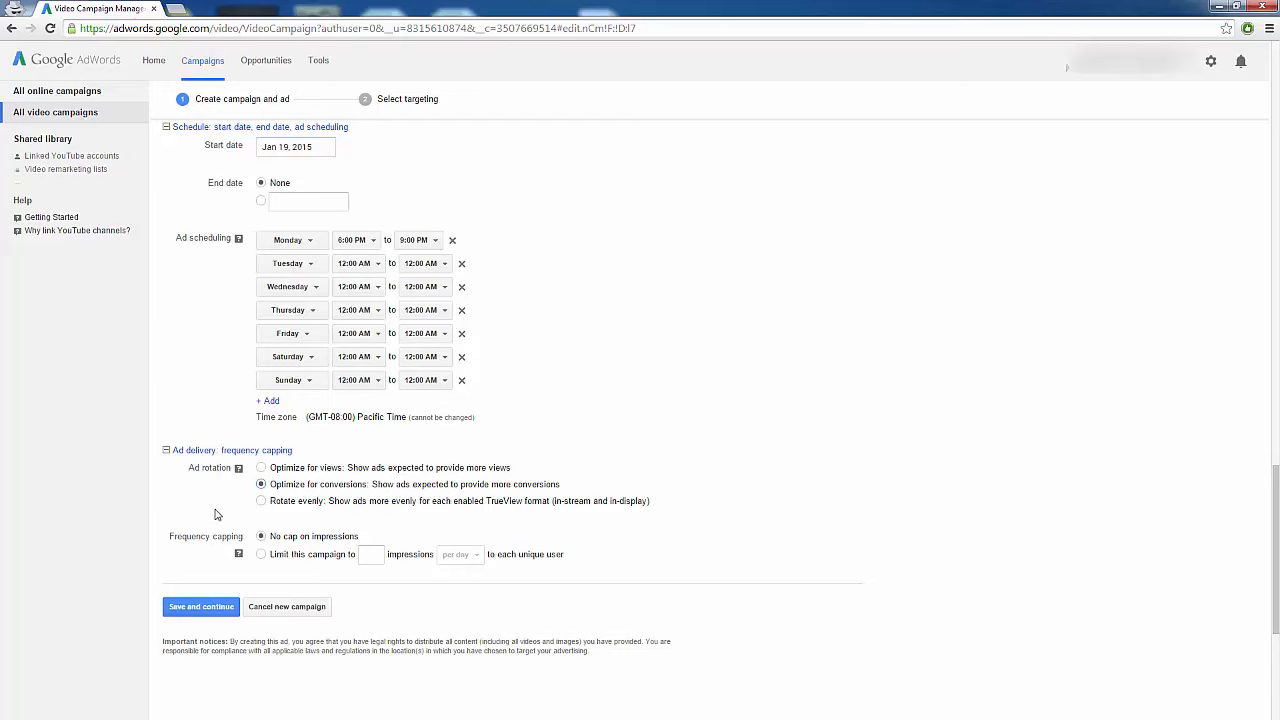
pyautogui.click(261, 500)
pyautogui.click(261, 467)
# - Cap the campaign's frequency at 5 impressions per day for each unique user
pyautogui.click(262, 555)
pyautogui.click(371, 555)
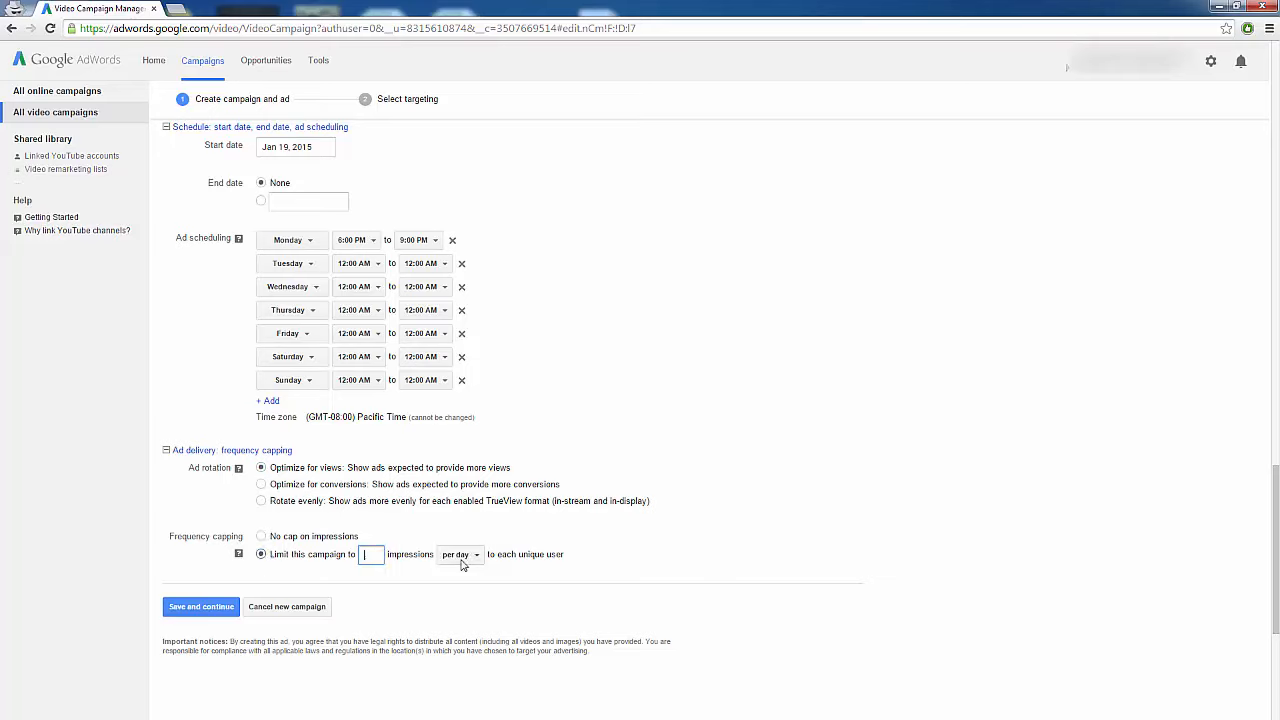
pyautogui.write('5')
pyautogui.click(574, 554)
pyautogui.scroll(-1, 475, 494)
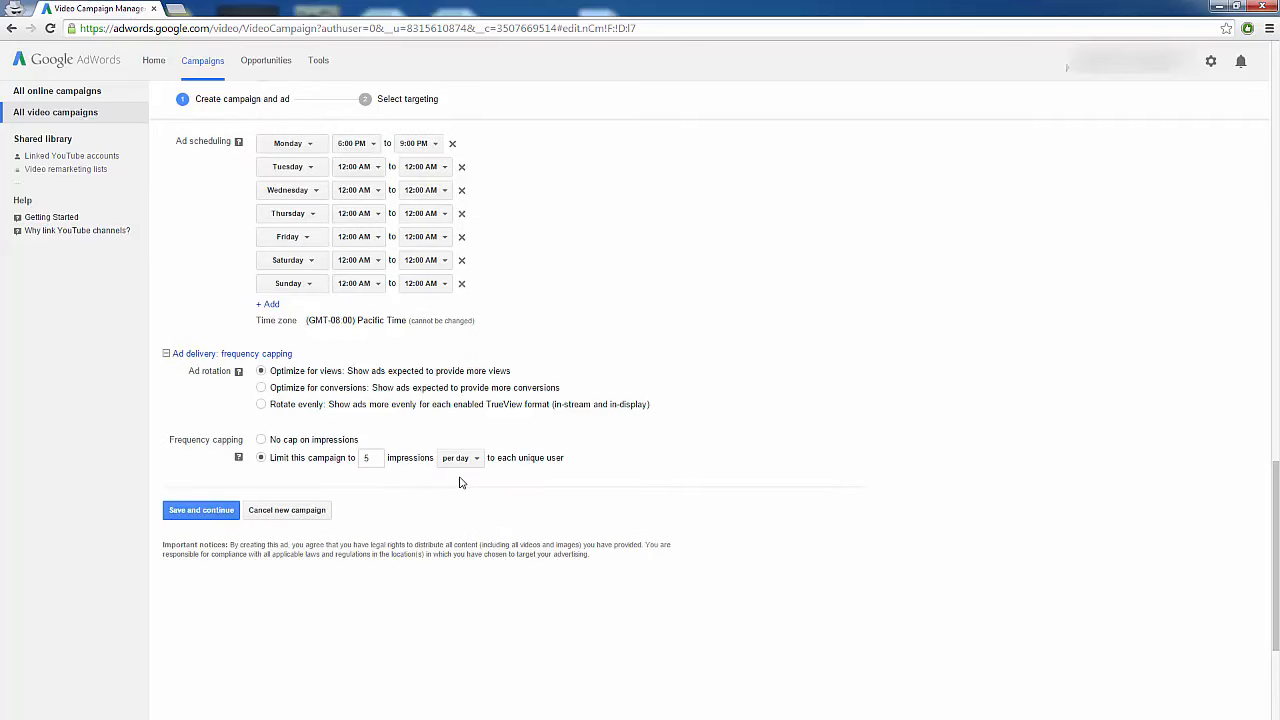
# - Save the campaign settings, continue to targeting and rename the targeting group as "Demo Group #1"
pyautogui.click(206, 513)
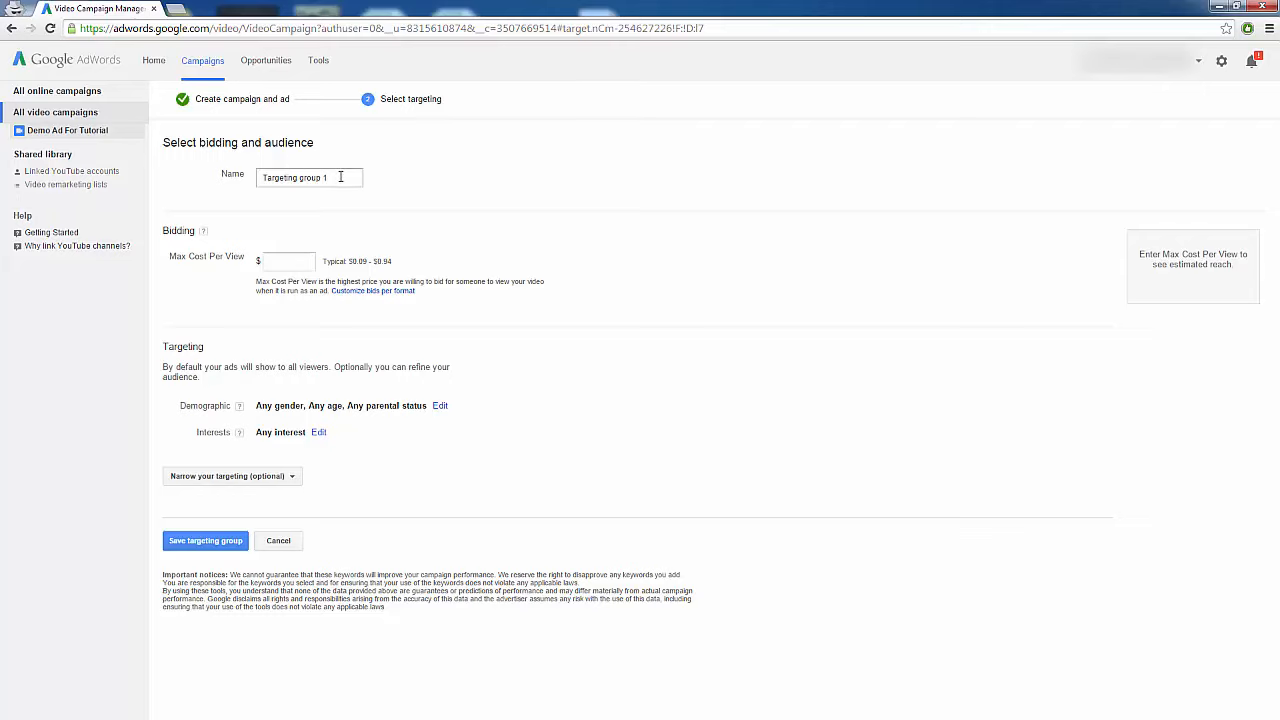
pyautogui.moveTo(340, 177); pyautogui.dragTo(250, 196)
pyautogui.write('Demo Group #1')
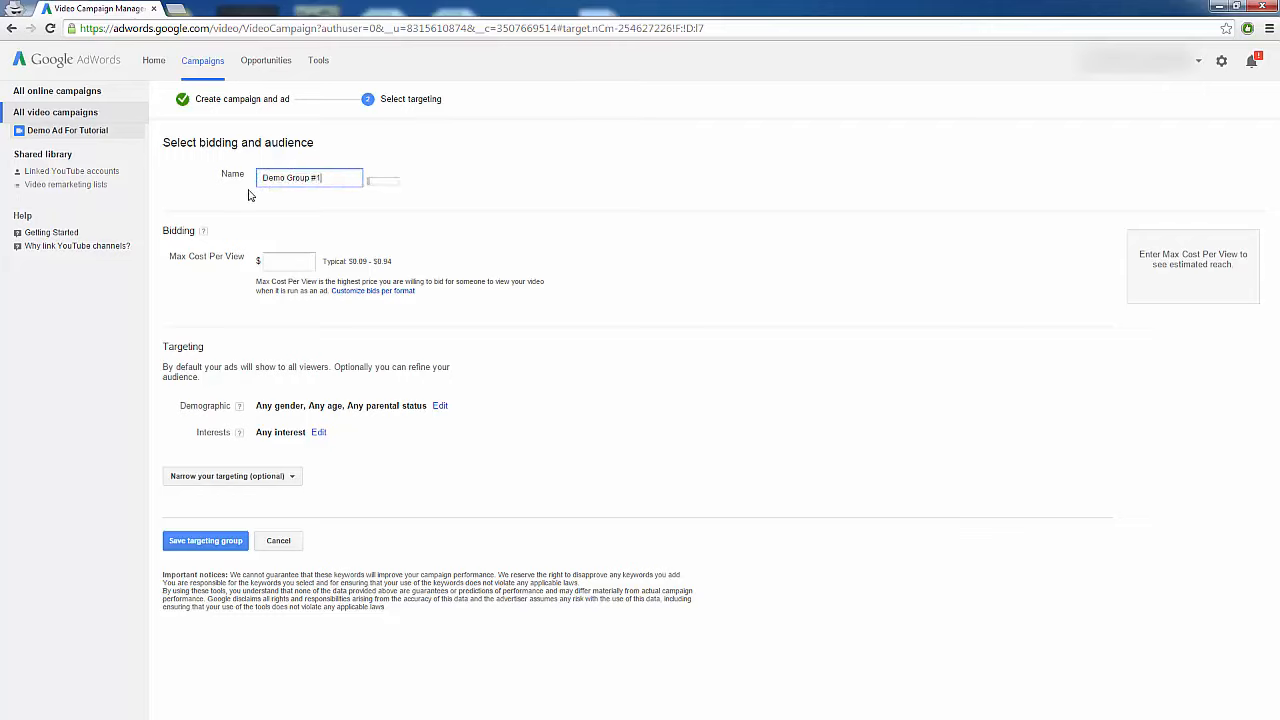
# - Set the maximum cost per view to $0.05, view the per-format bids and return to one bid for all formats
pyautogui.click(292, 260)
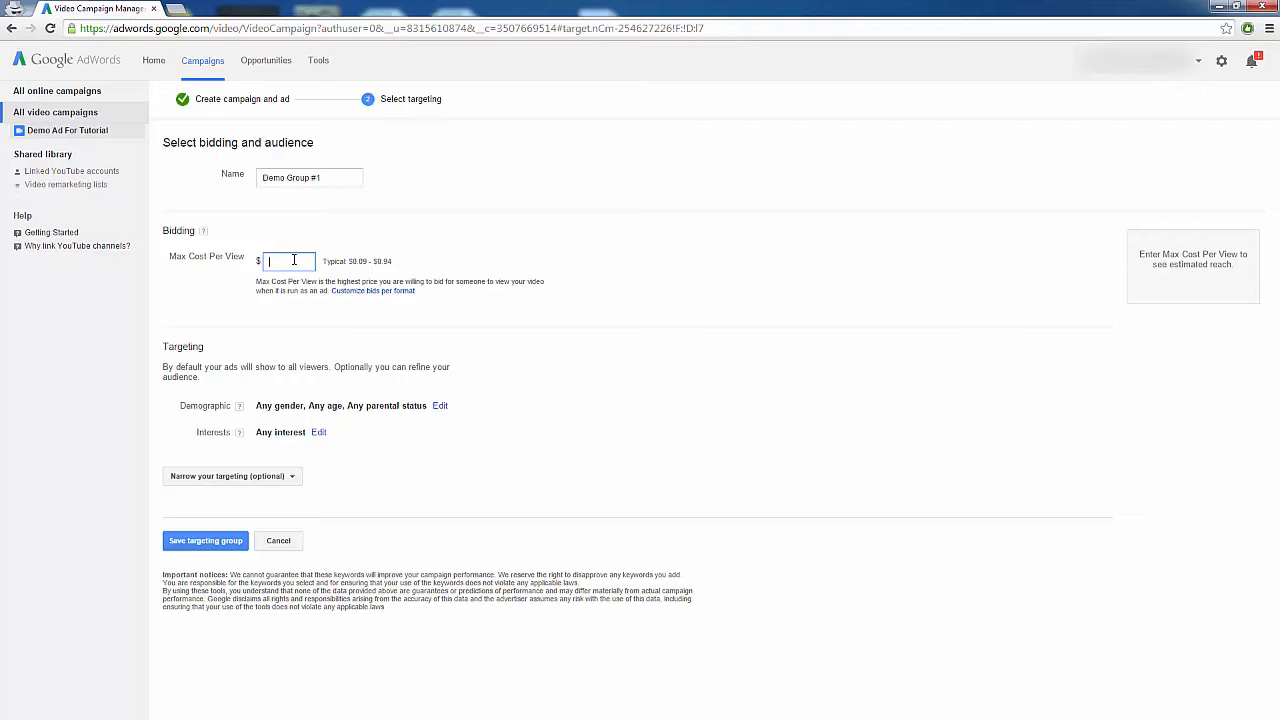
pyautogui.write('.05')
pyautogui.click(372, 290)
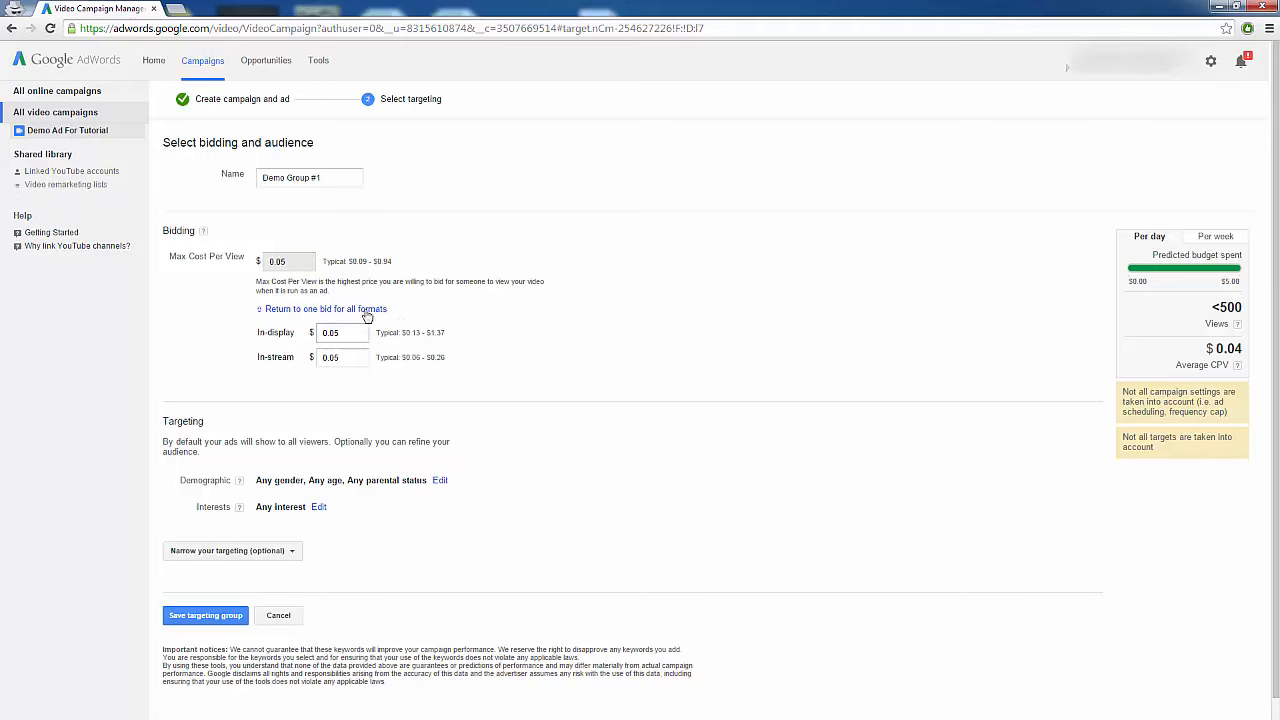
pyautogui.click(367, 311)
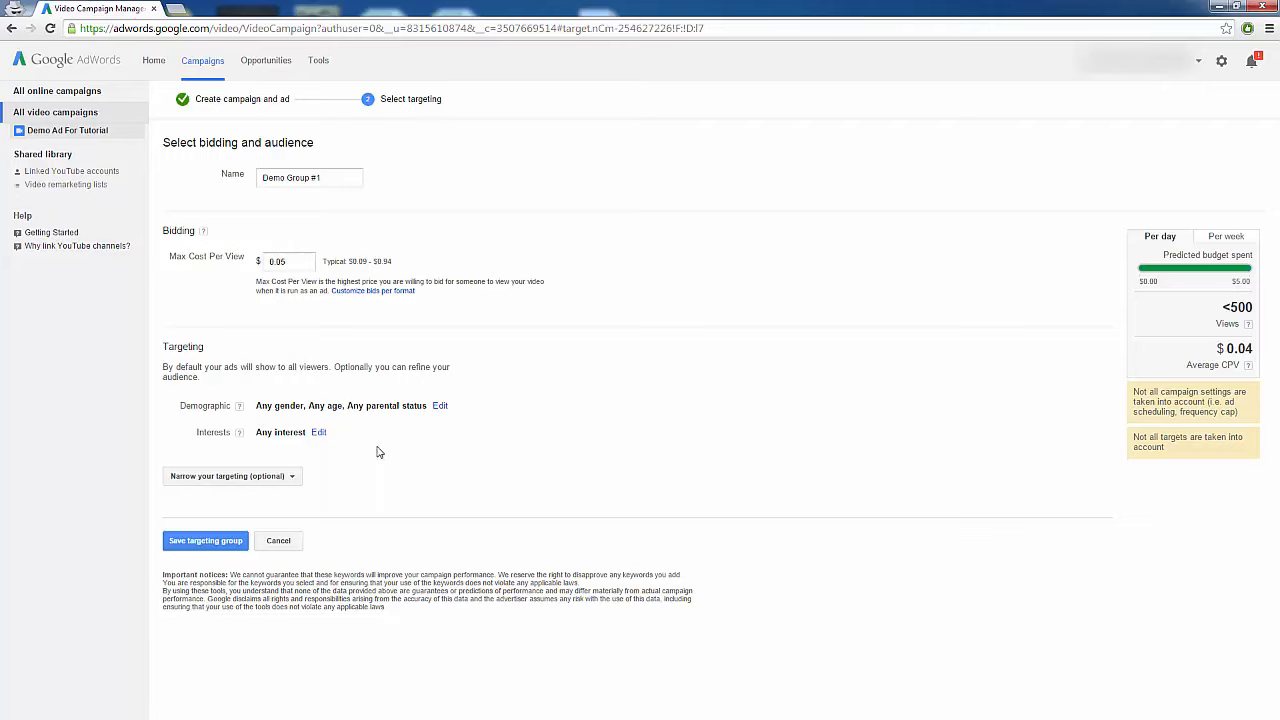
# - Limit the demographic targeting by excluding ages 35-44, 45-54, 55-64 and 65+ as well as parents
pyautogui.click(440, 406)
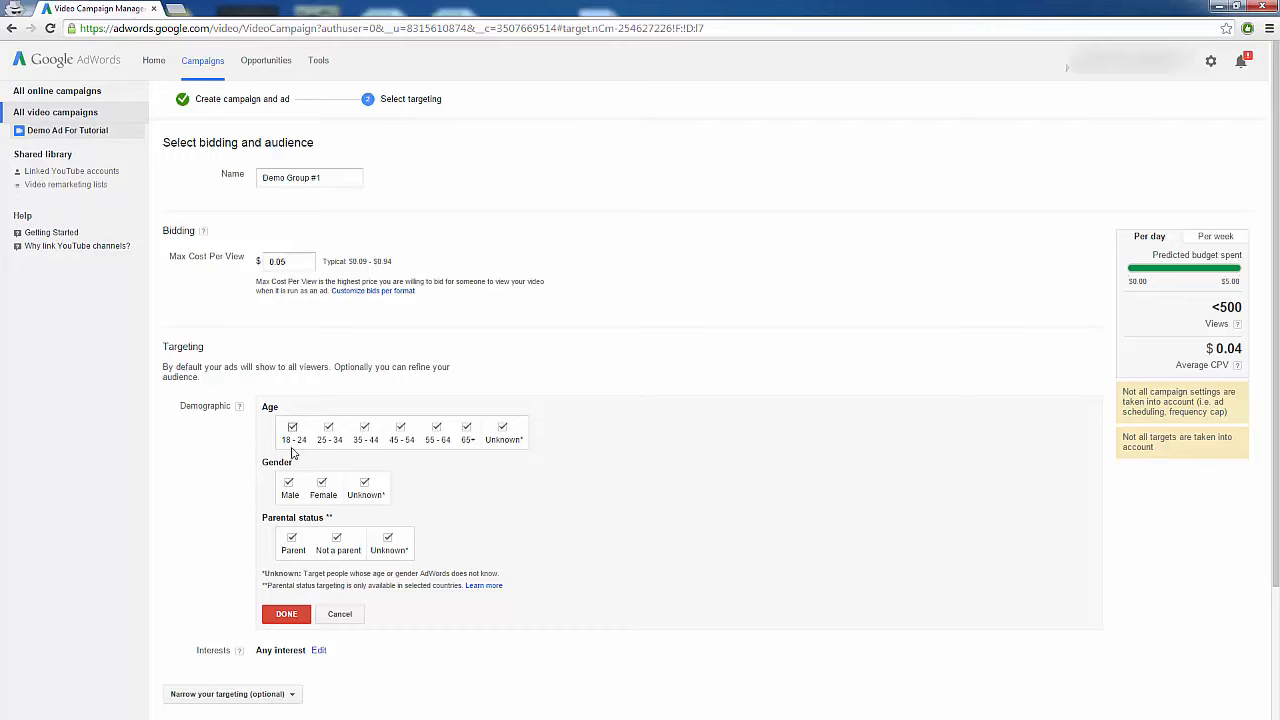
pyautogui.click(364, 427)
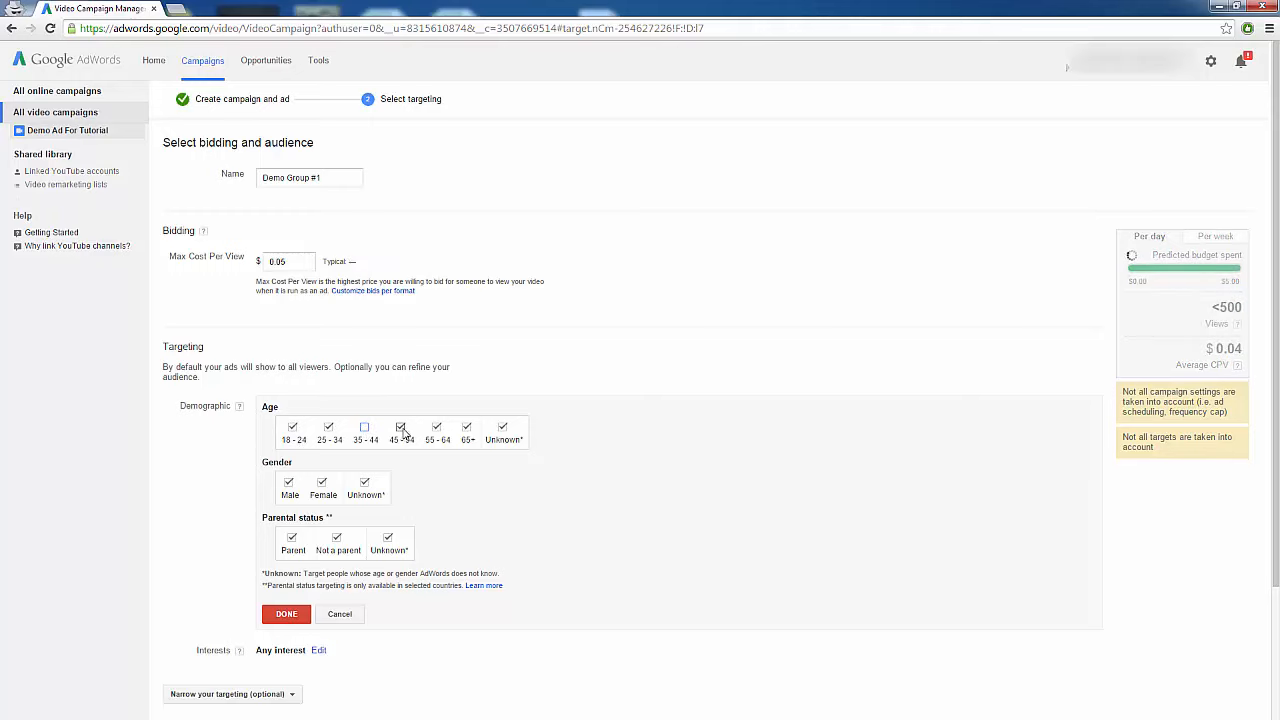
pyautogui.click(400, 427)
pyautogui.click(436, 427)
pyautogui.click(466, 427)
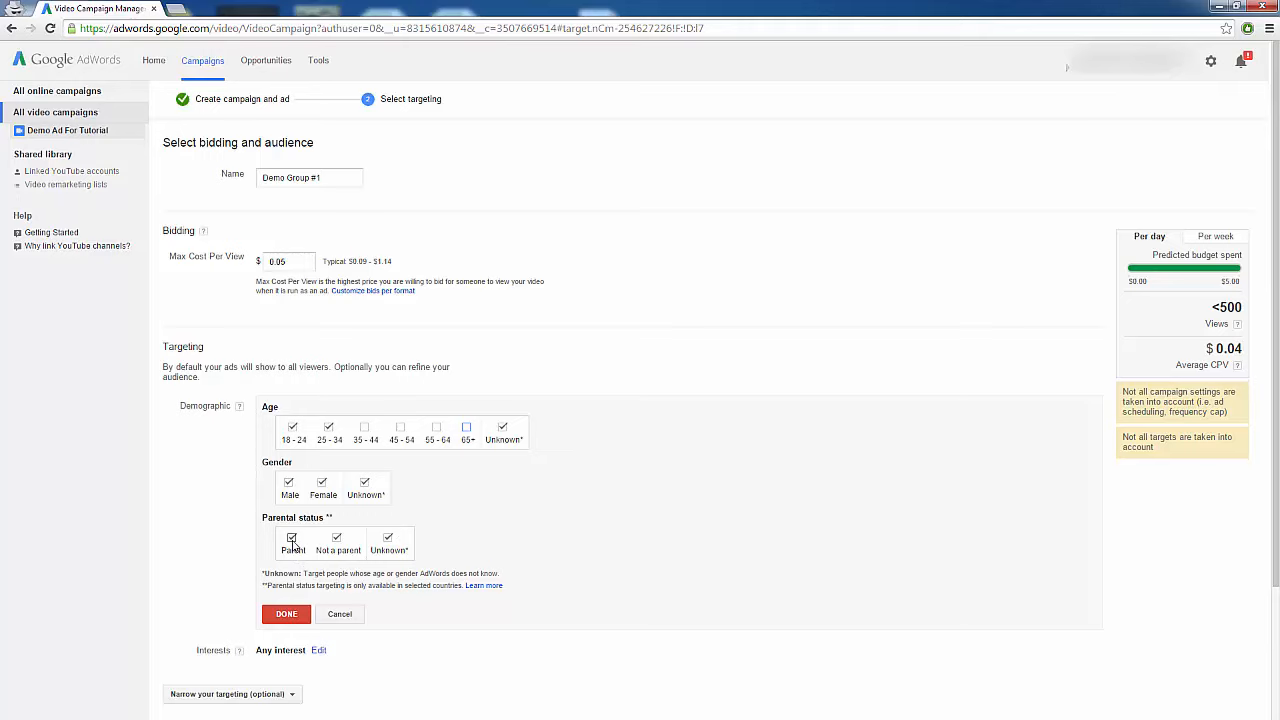
pyautogui.click(291, 541)
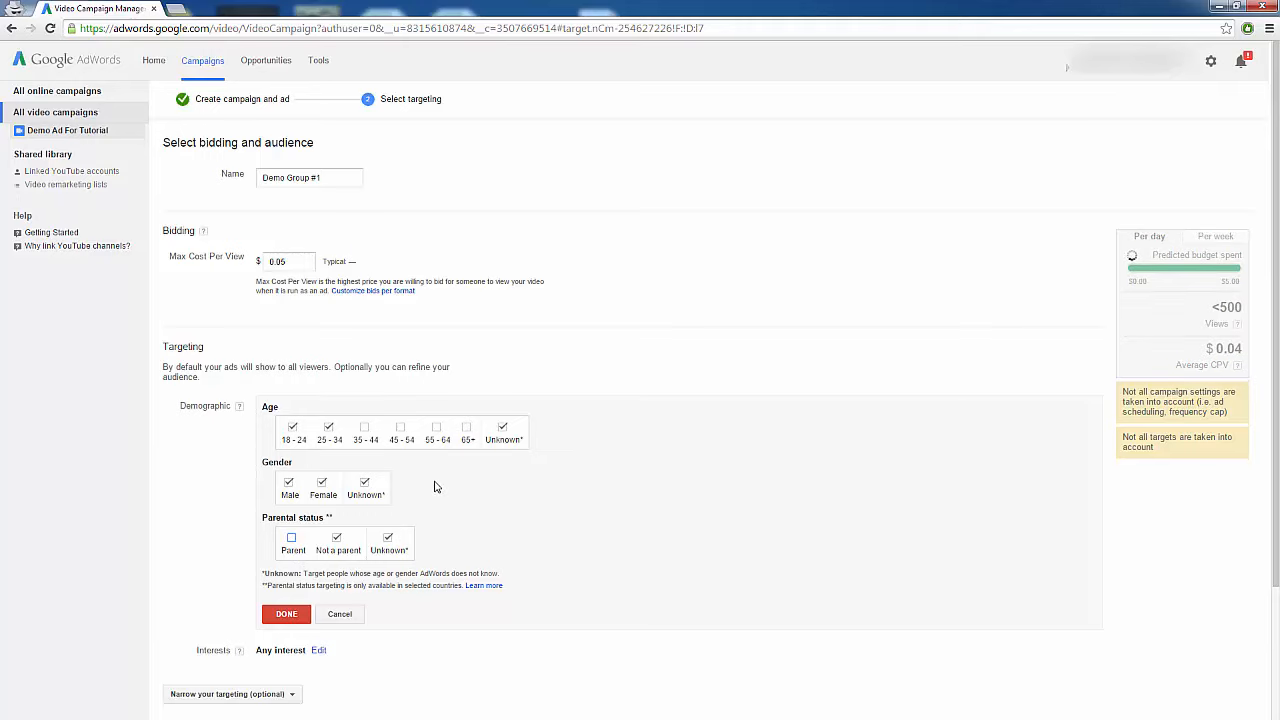
pyautogui.click(285, 614)
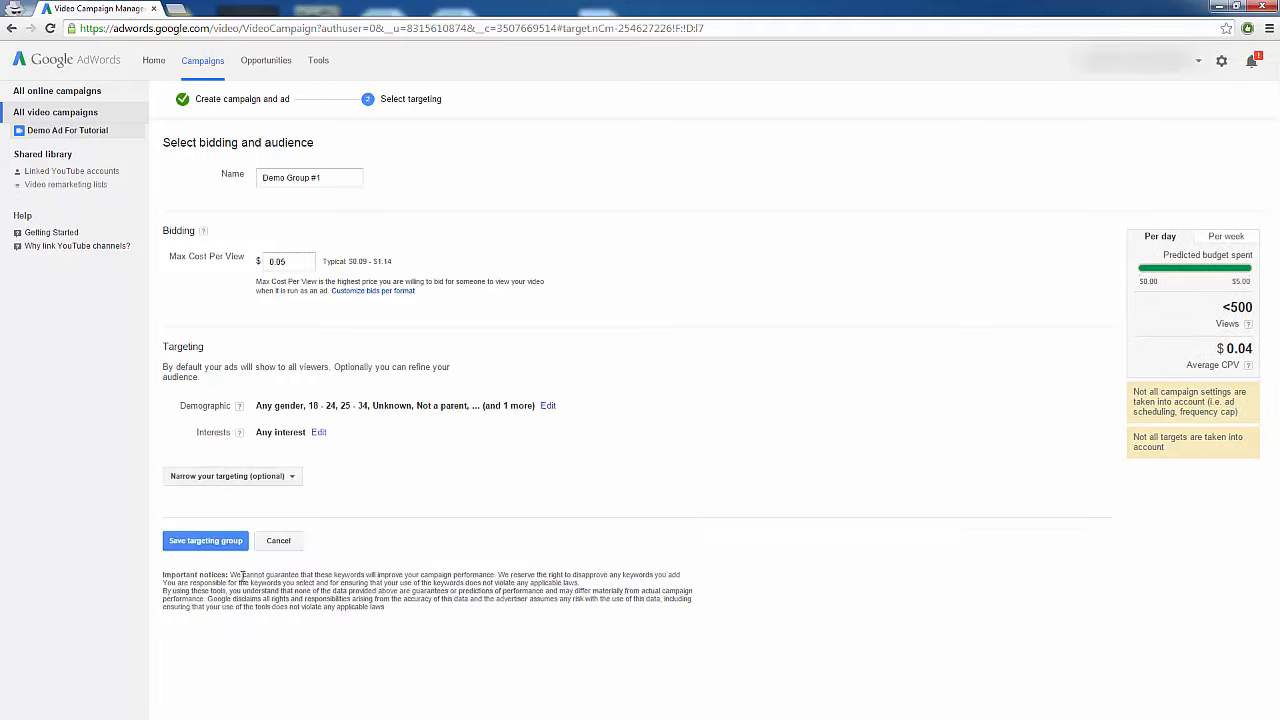
# - Filter the interests by "auto" and target the in-market audiences Auto Parts & Accessories and Auto Repair & Maintenance
pyautogui.click(318, 433)
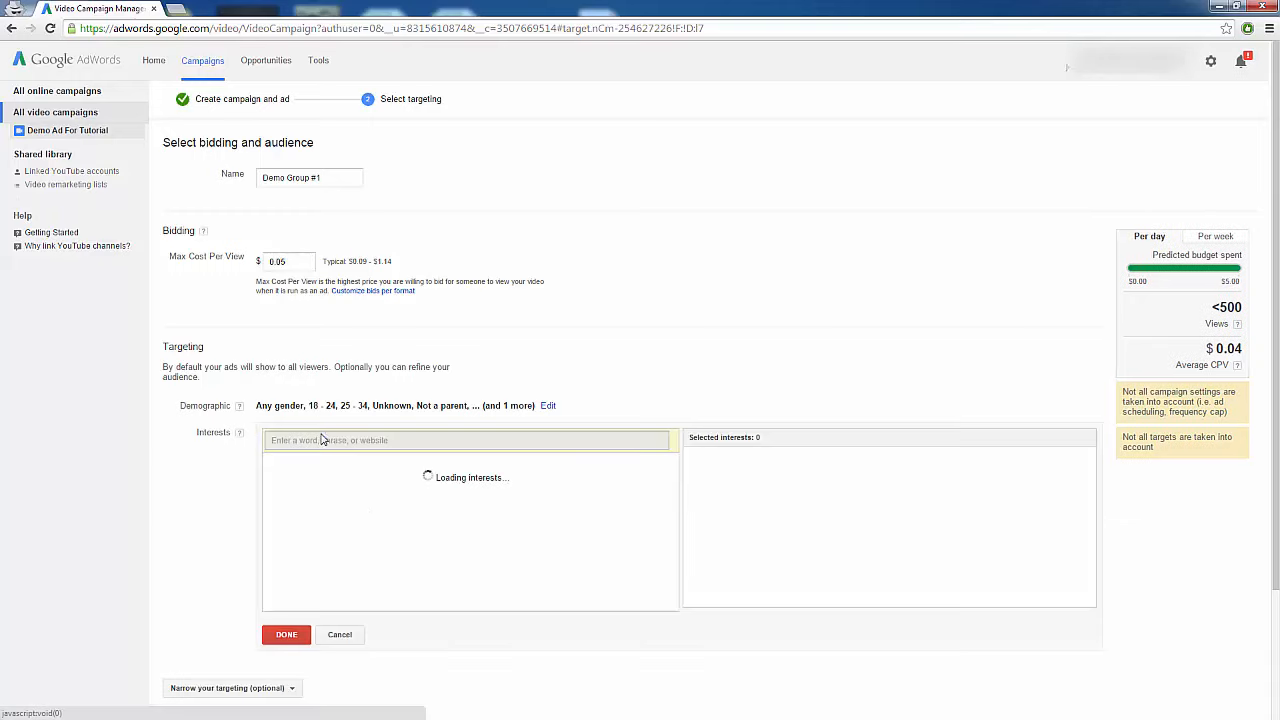
pyautogui.click(340, 441)
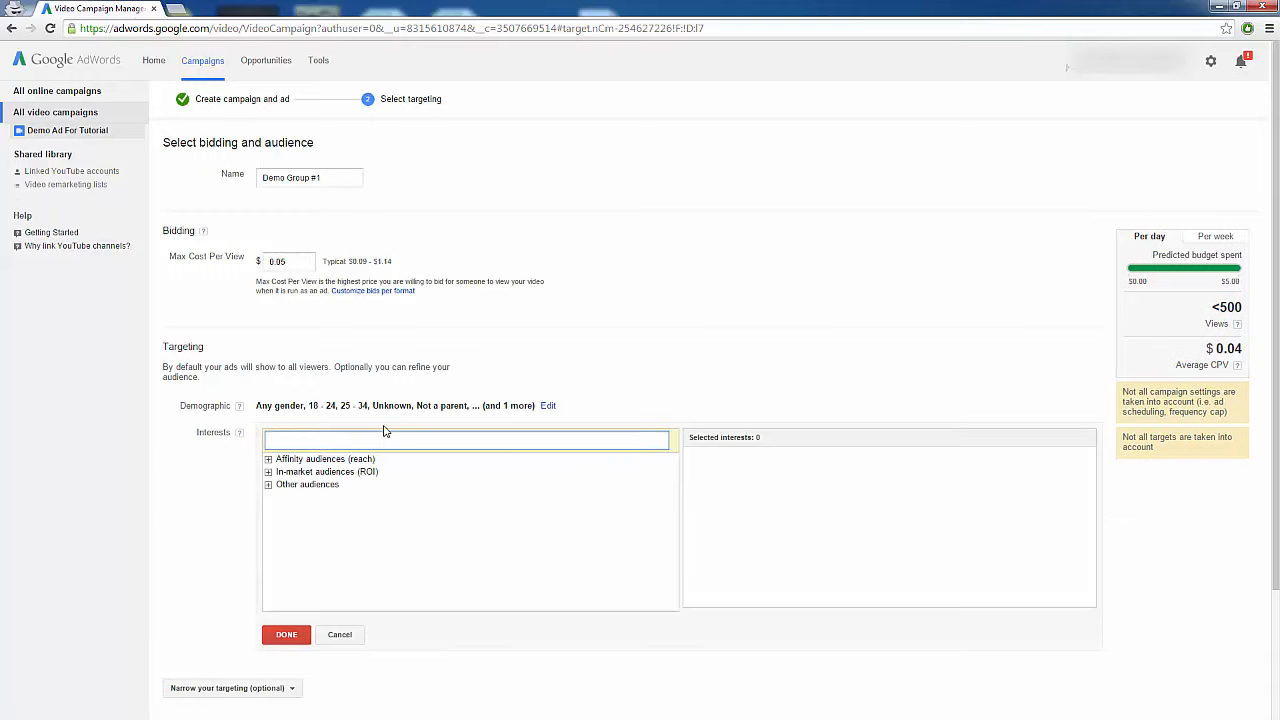
pyautogui.write('auto')
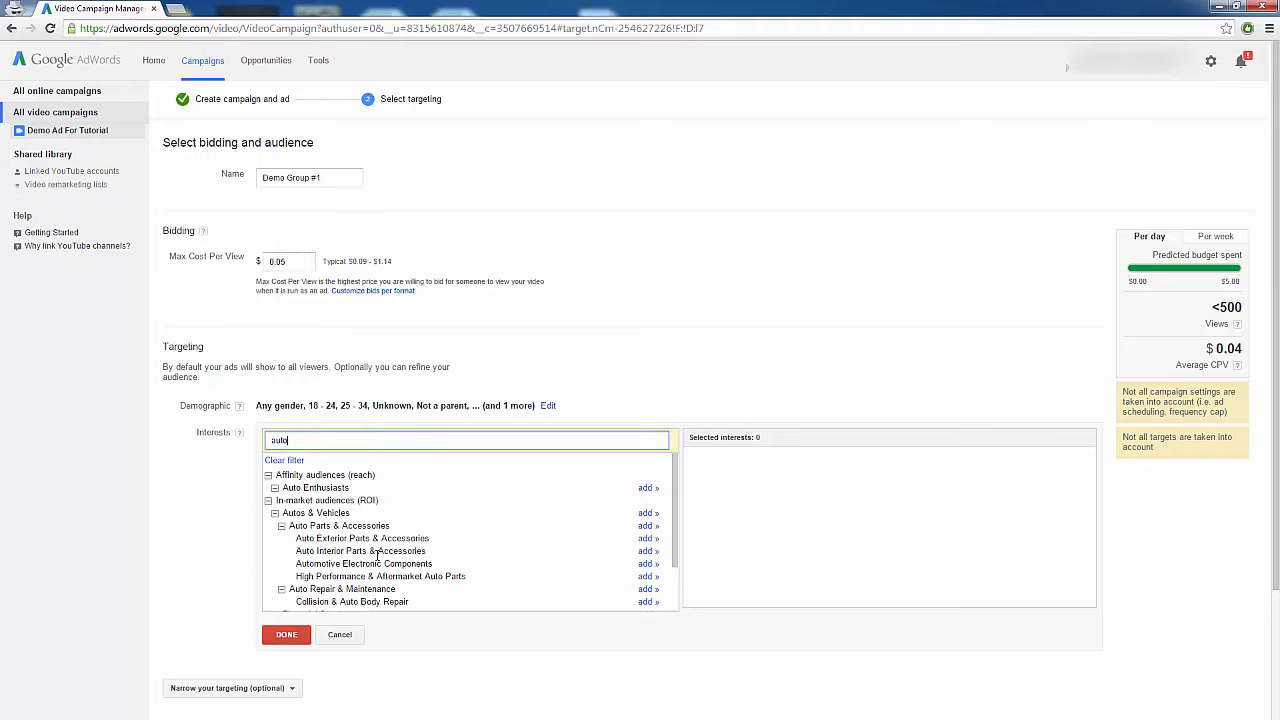
pyautogui.click(648, 526)
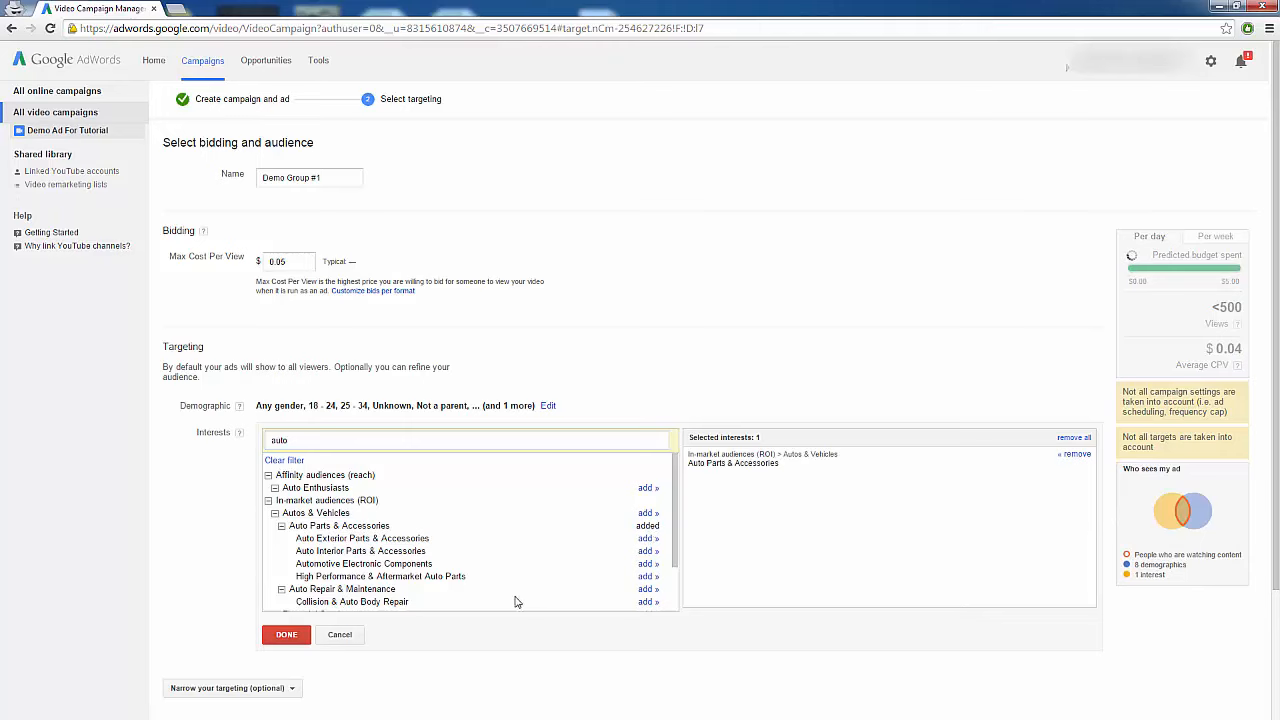
pyautogui.click(648, 589)
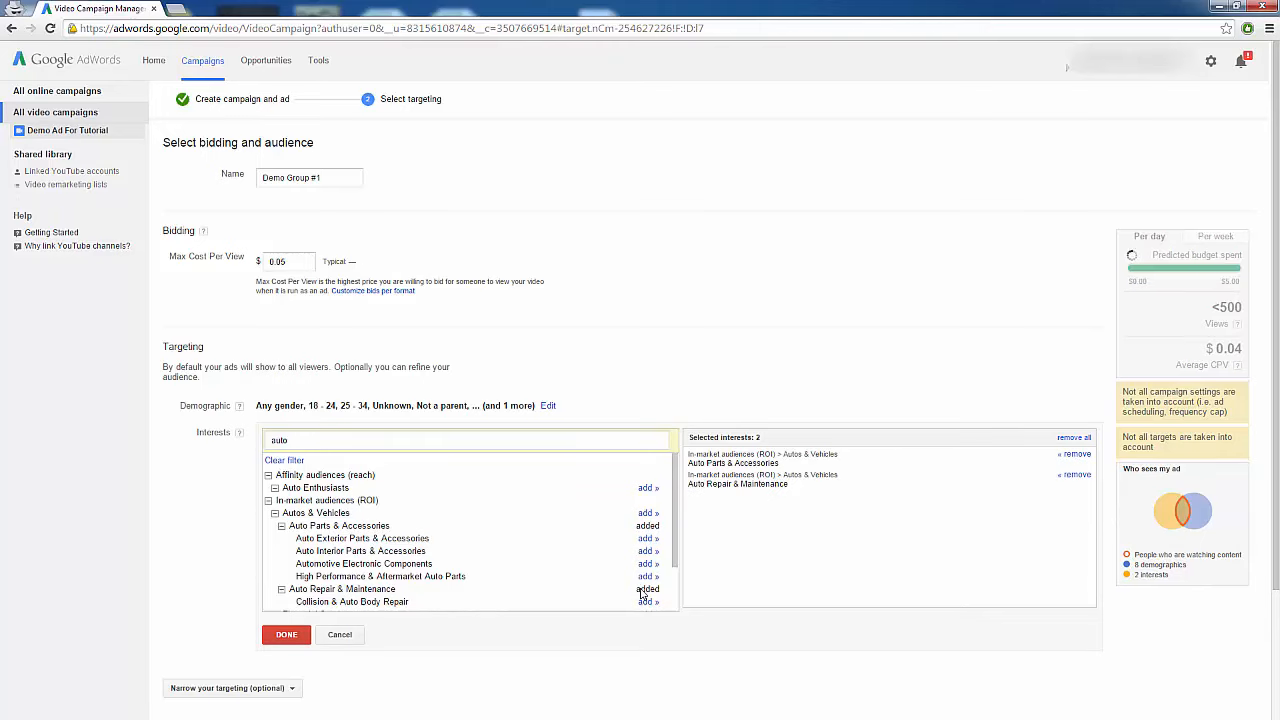
pyautogui.scroll(-1, 463, 552)
pyautogui.scroll(1, 463, 552)
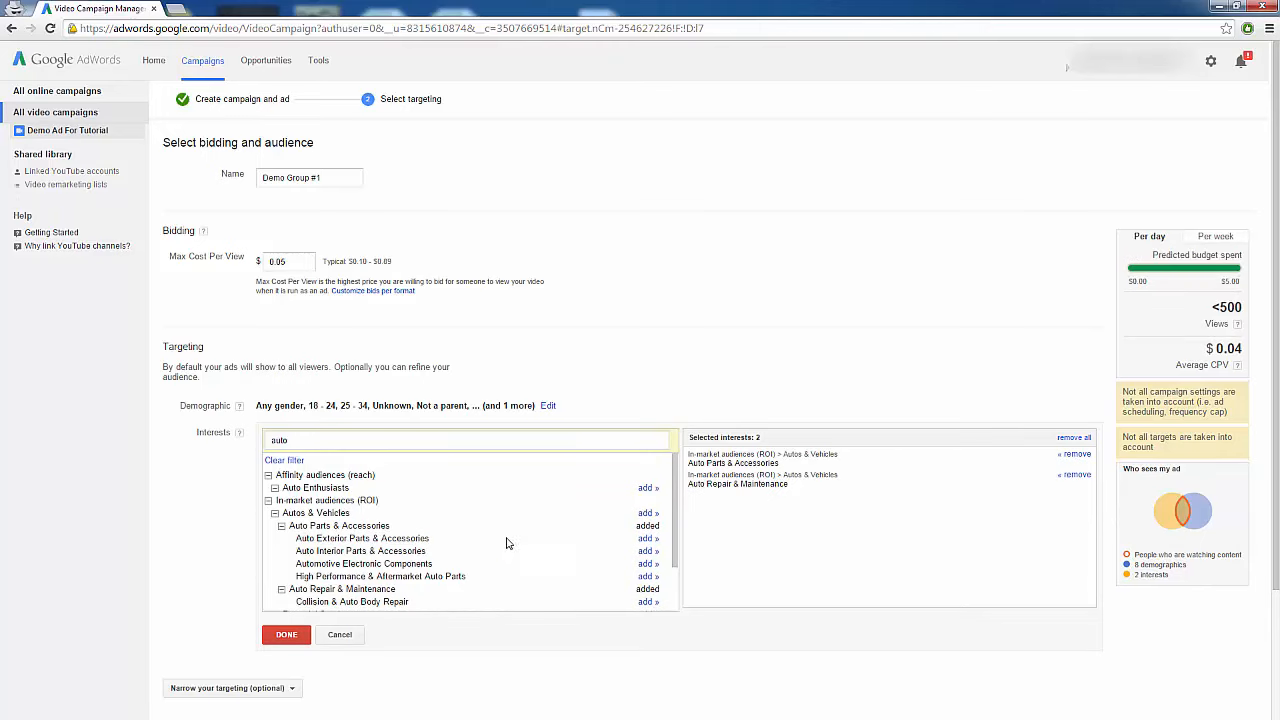
pyautogui.click(286, 635)
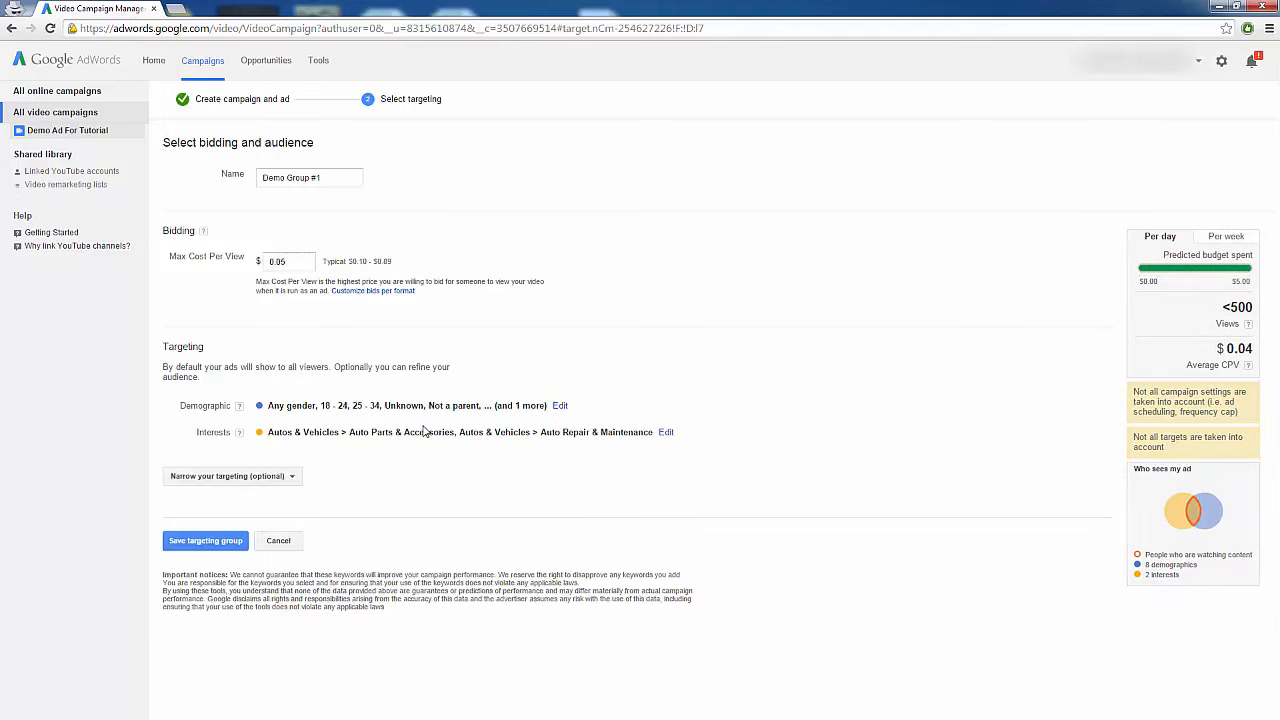